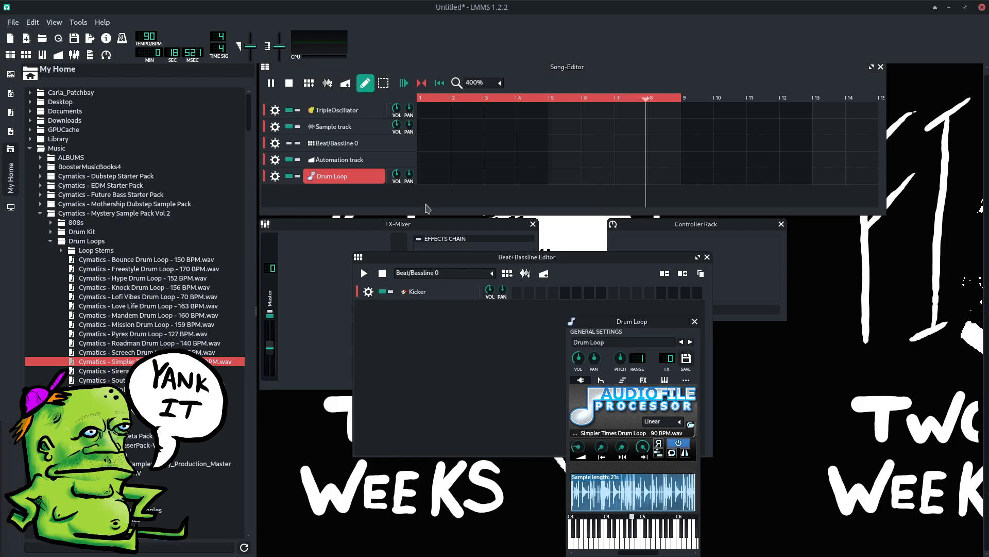
# Bring the Beat+Bassline Editor to the front and widen the Song-Editor so its timeline reaches bar 17
pyautogui.click(512, 335)
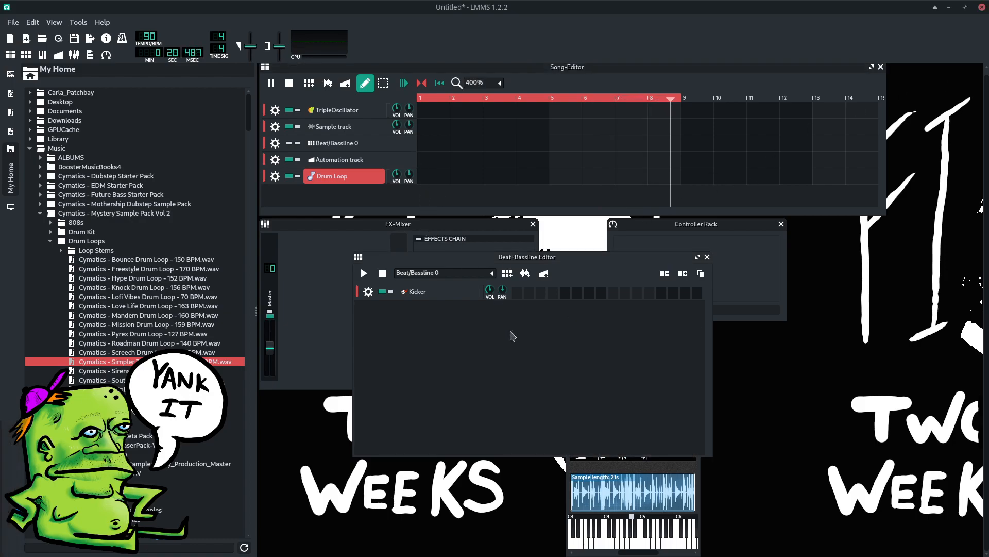
pyautogui.doubleClick(438, 5)
pyautogui.doubleClick(502, 5)
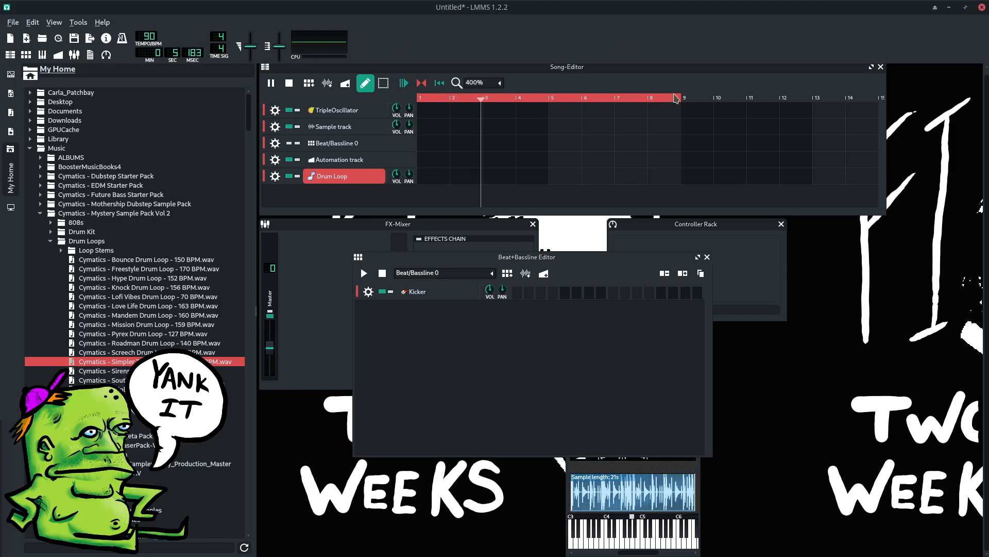
pyautogui.moveTo(886, 193); pyautogui.dragTo(963, 193)
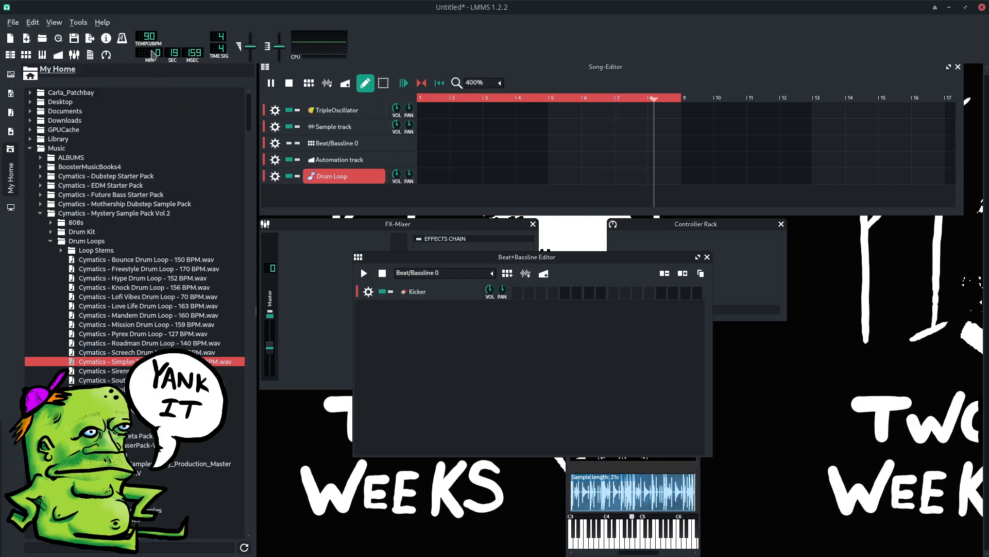
# Draw an A4 note spanning bars 1 to 8 in a new pattern on the Drum Loop track and close the Piano-Roll
pyautogui.click(332, 175)
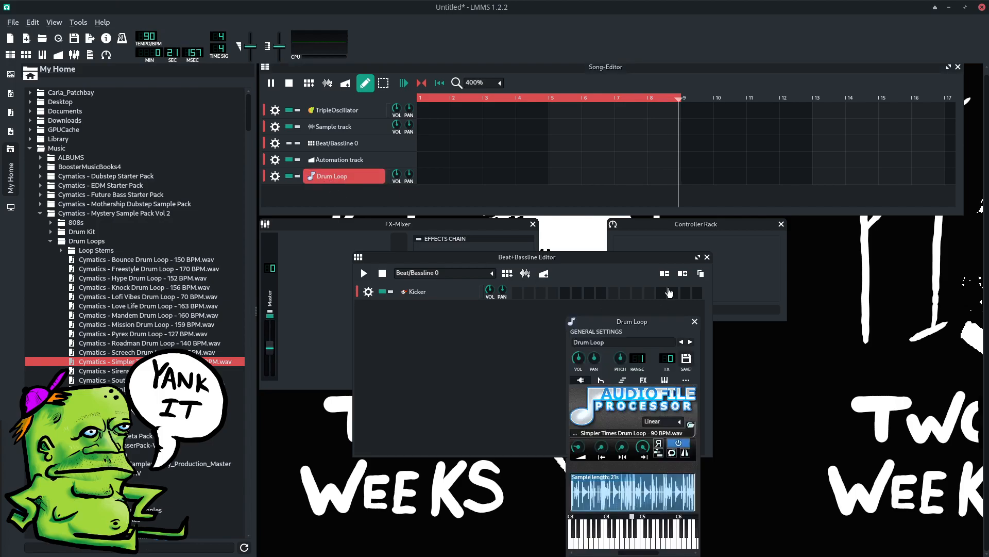
pyautogui.doubleClick(430, 176)
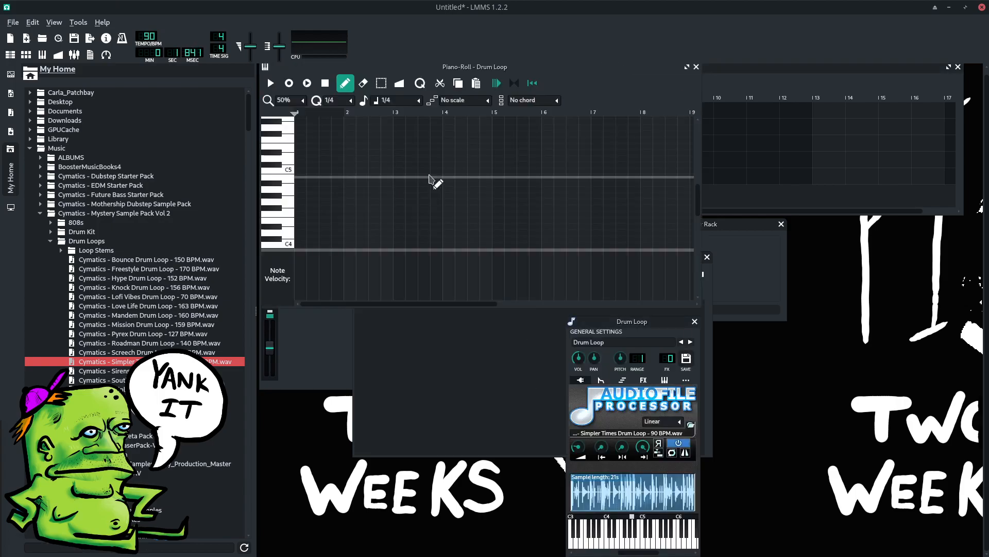
pyautogui.click(298, 189)
pyautogui.moveTo(307, 189); pyautogui.dragTo(690, 191)
pyautogui.click(696, 67)
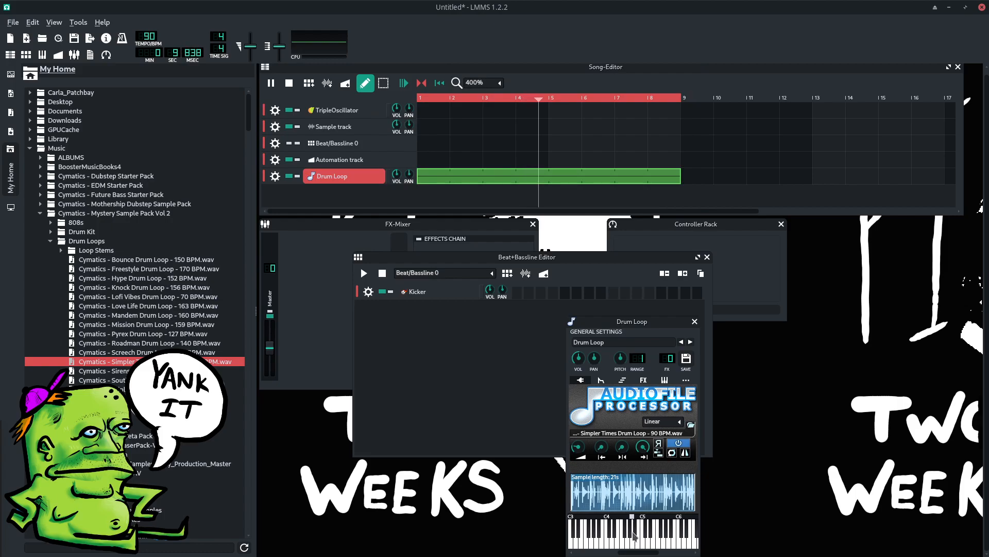
# Bring the Beat+Bassline Editor to the front, then switch to VCV Rack with its window maximized
pyautogui.click(506, 312)
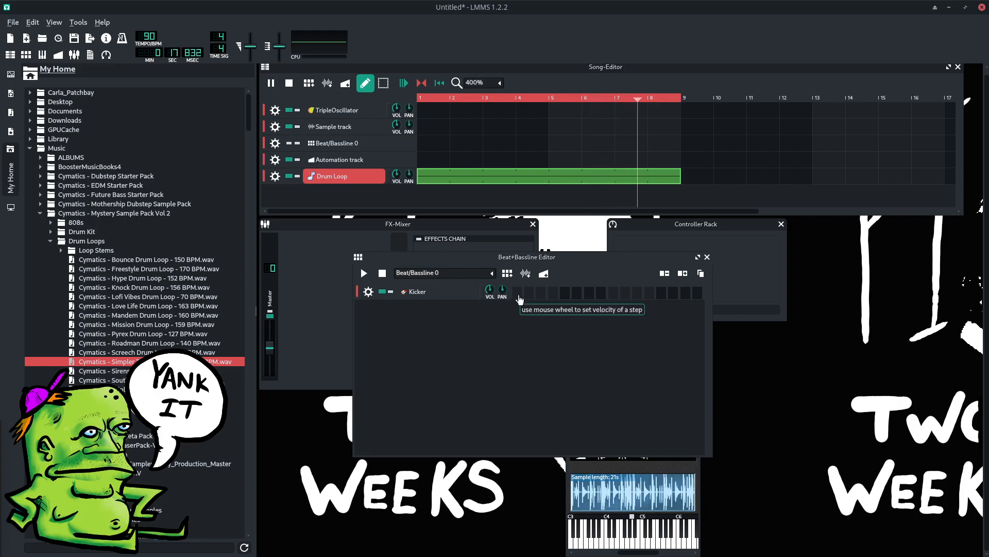
pyautogui.doubleClick(694, 4)
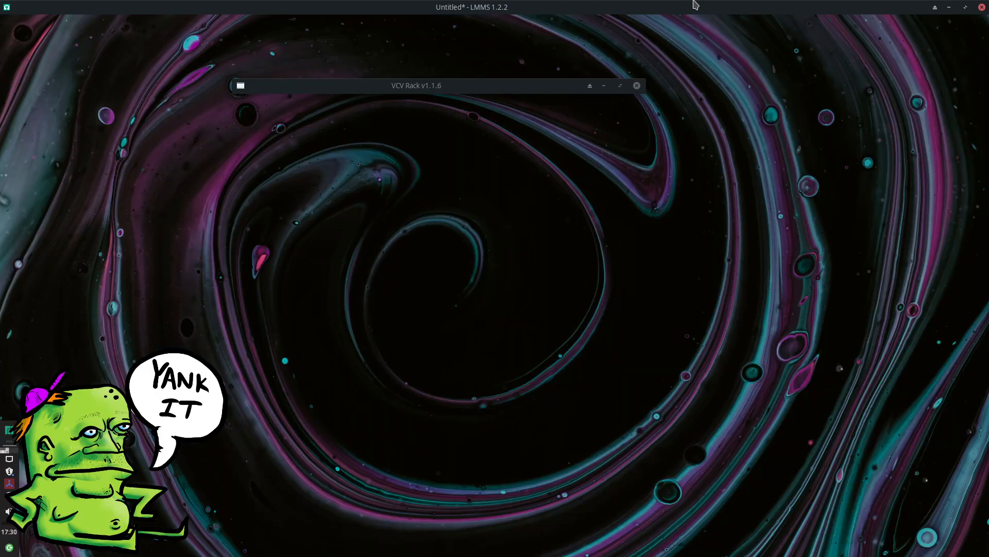
pyautogui.moveTo(503, 82); pyautogui.dragTo(526, 5)
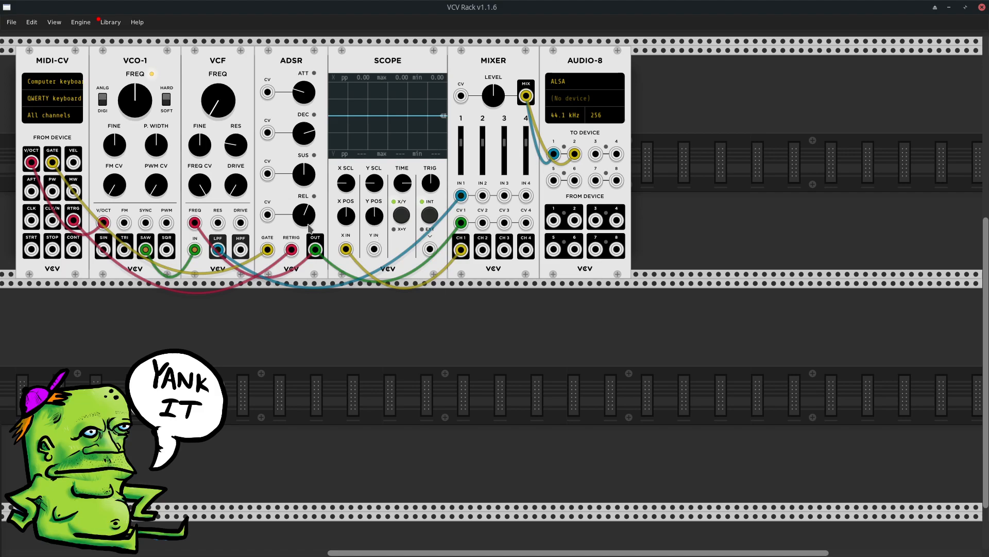
pyautogui.moveTo(3, 444)
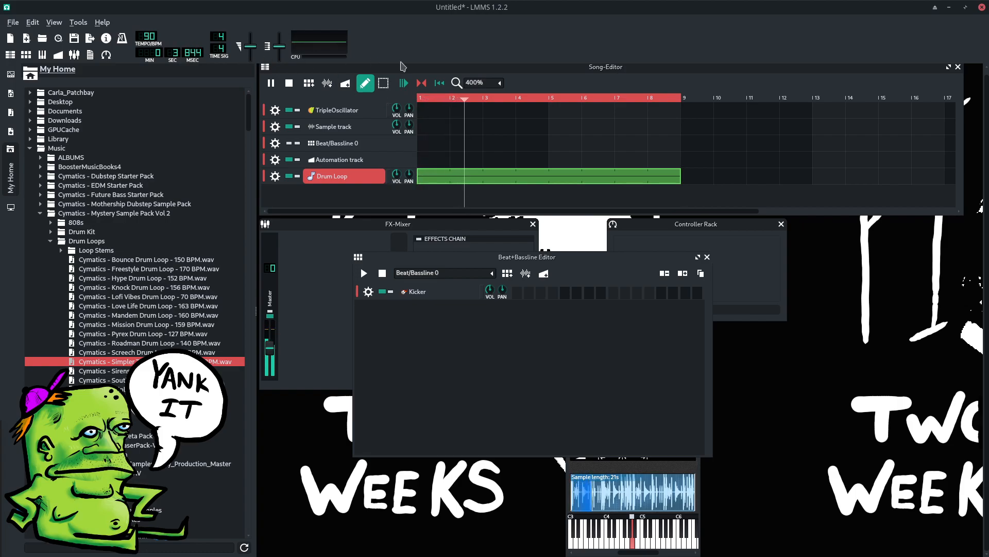
pyautogui.doubleClick(439, 5)
pyautogui.doubleClick(436, 61)
# Try out the Ahornberg Metronome module in the empty row beneath MIDI-CV and remove it again
pyautogui.rightClick(537, 327)
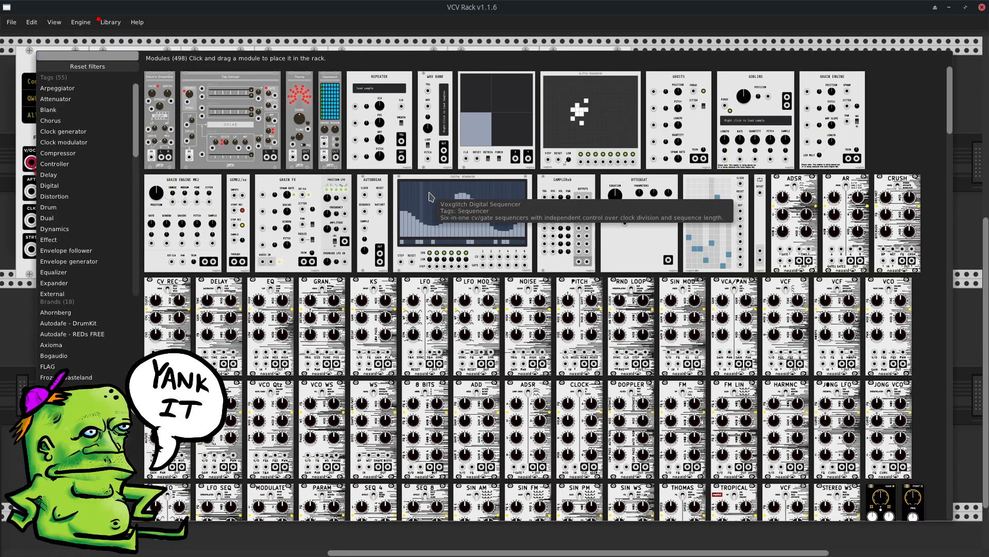
pyautogui.scroll(-7, 431, 195)
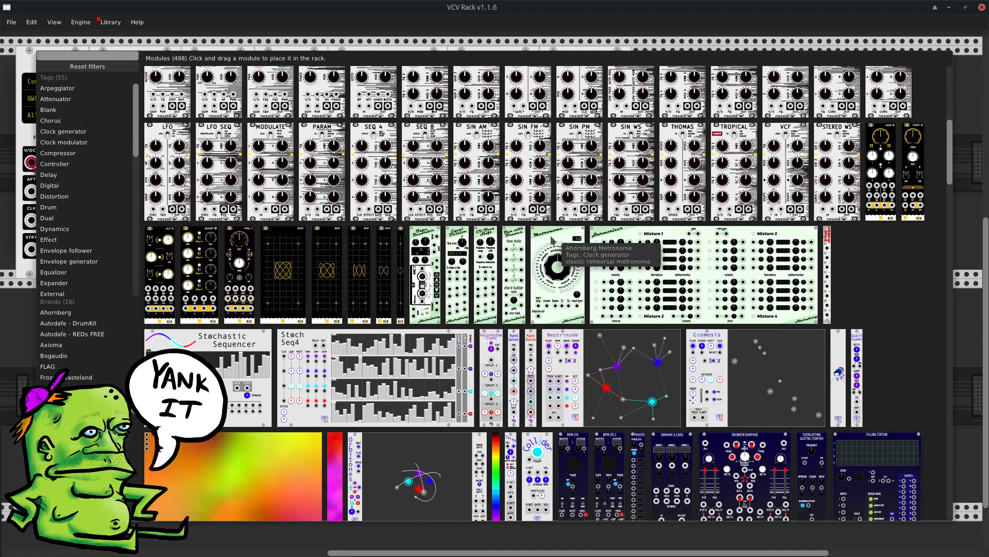
pyautogui.click(556, 240)
pyautogui.moveTo(538, 298); pyautogui.dragTo(104, 311)
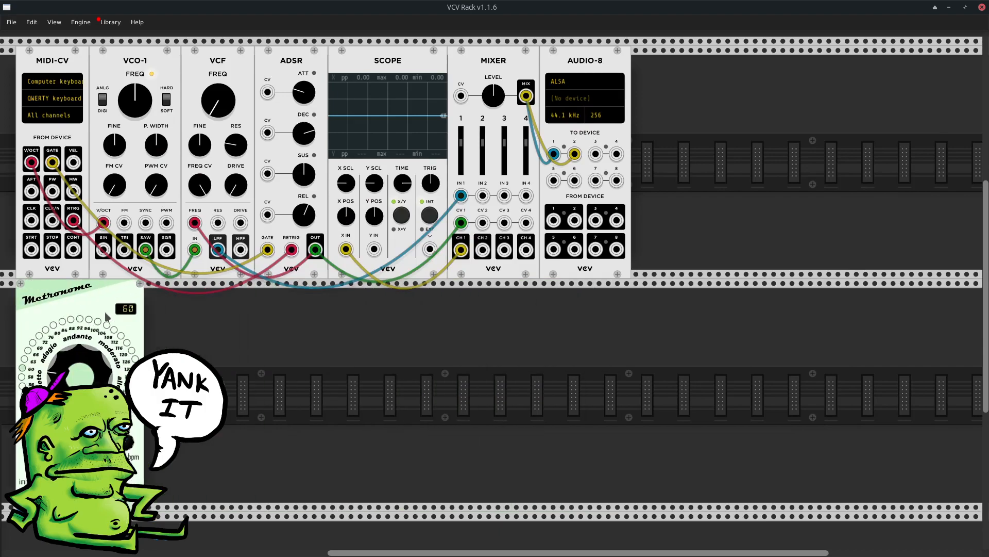
pyautogui.hscroll(-1, 291, 502)
pyautogui.hscroll(-6, 495, 289)
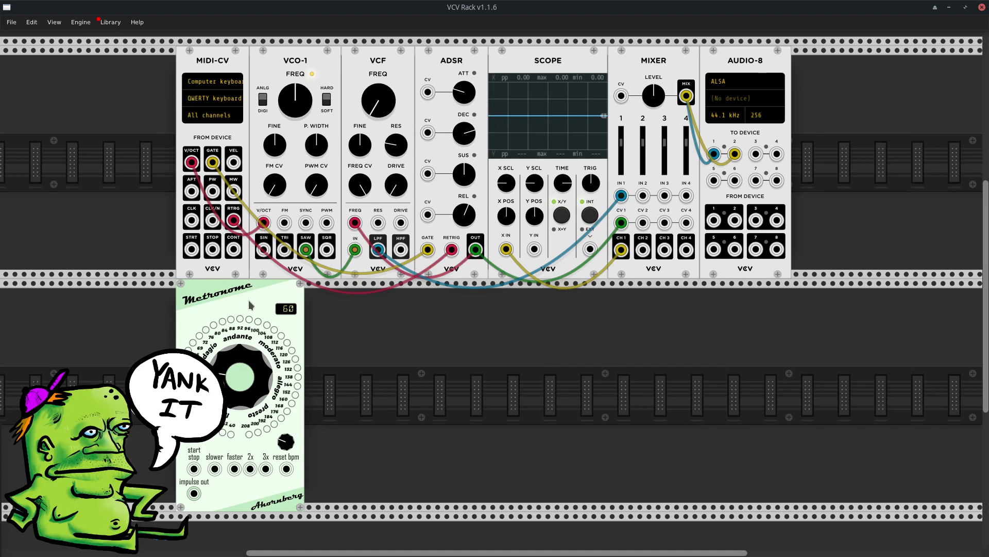
pyautogui.press('Delete')
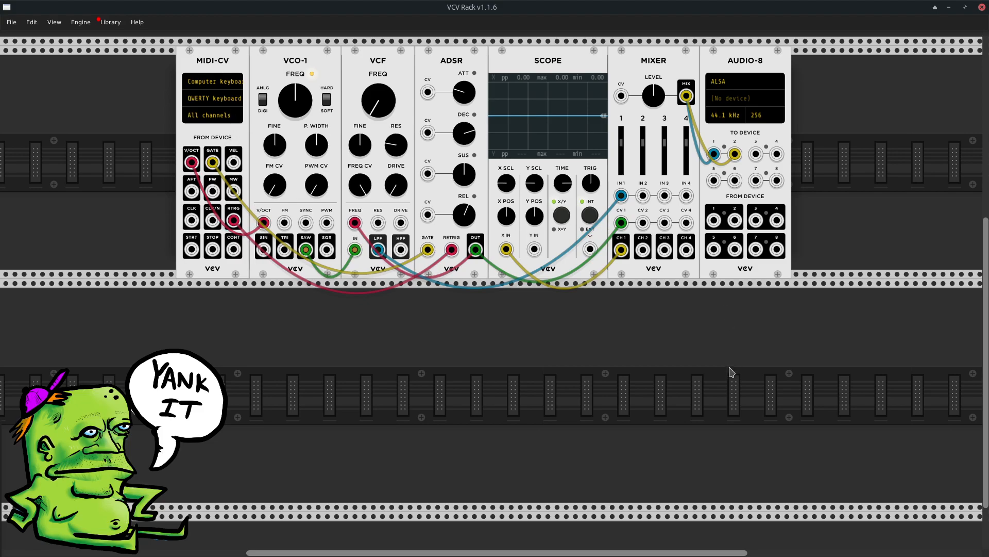
# Try JACK as the MIDI driver of the MIDI-CV module and check its available devices
pyautogui.scroll(2, 724, 373)
pyautogui.scroll(-1, 716, 372)
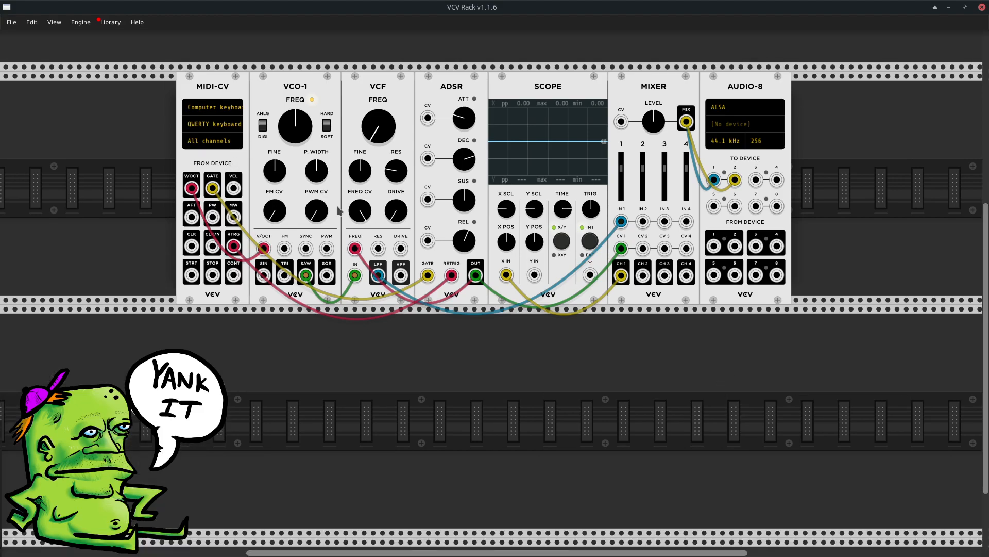
pyautogui.click(217, 113)
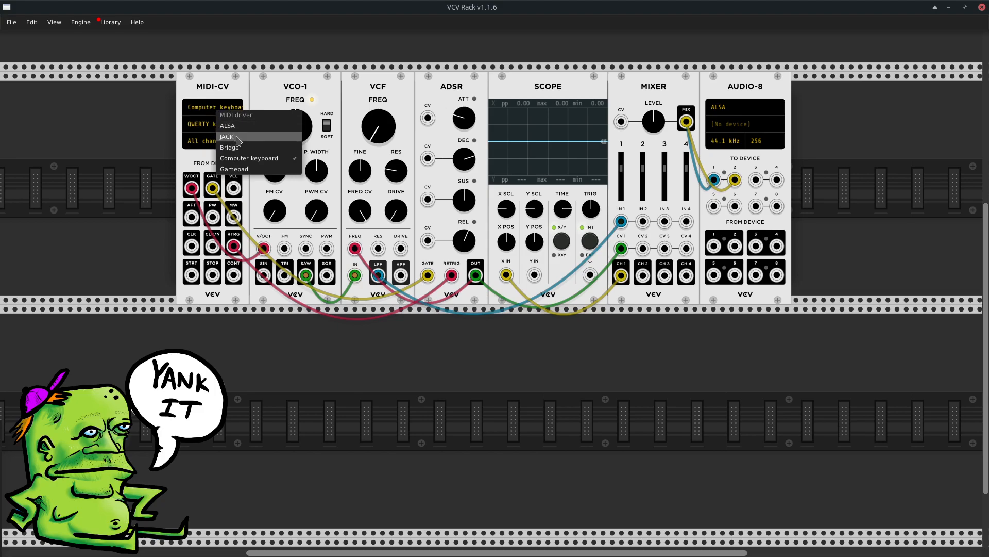
pyautogui.click(237, 136)
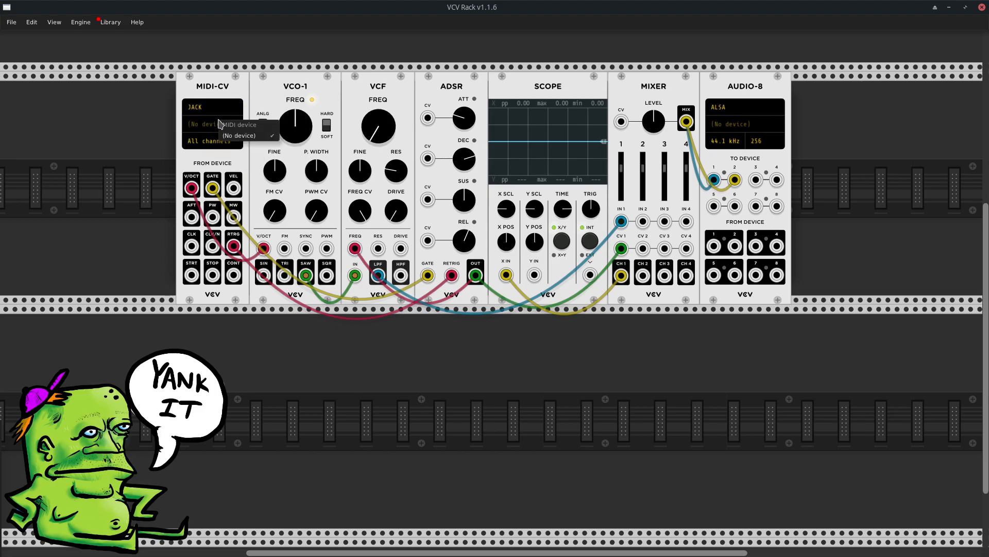
# Set the MIDI-CV module's driver to ALSA and check its MIDI device list
pyautogui.click(209, 108)
pyautogui.click(224, 126)
pyautogui.click(215, 123)
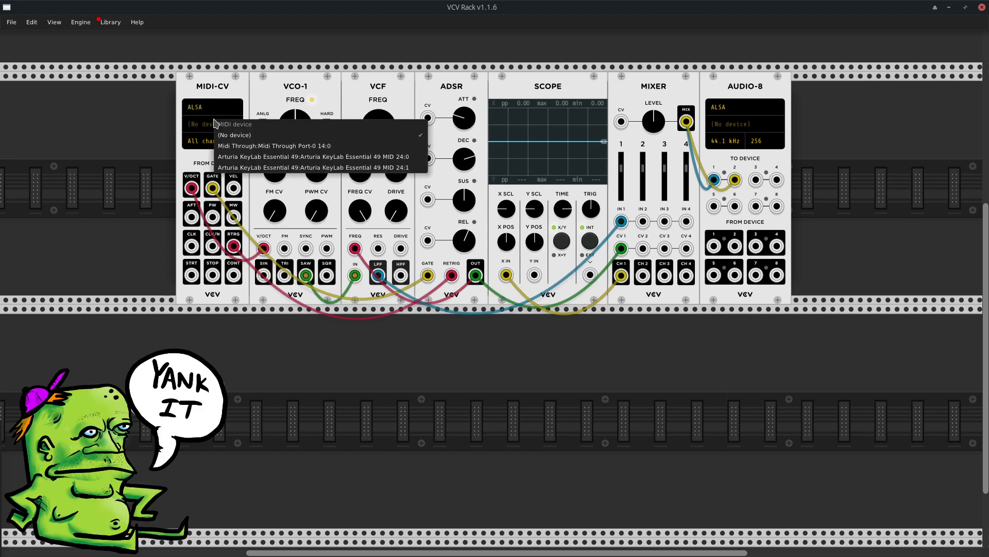
pyautogui.click(203, 124)
pyautogui.click(208, 141)
pyautogui.click(205, 125)
pyautogui.click(203, 124)
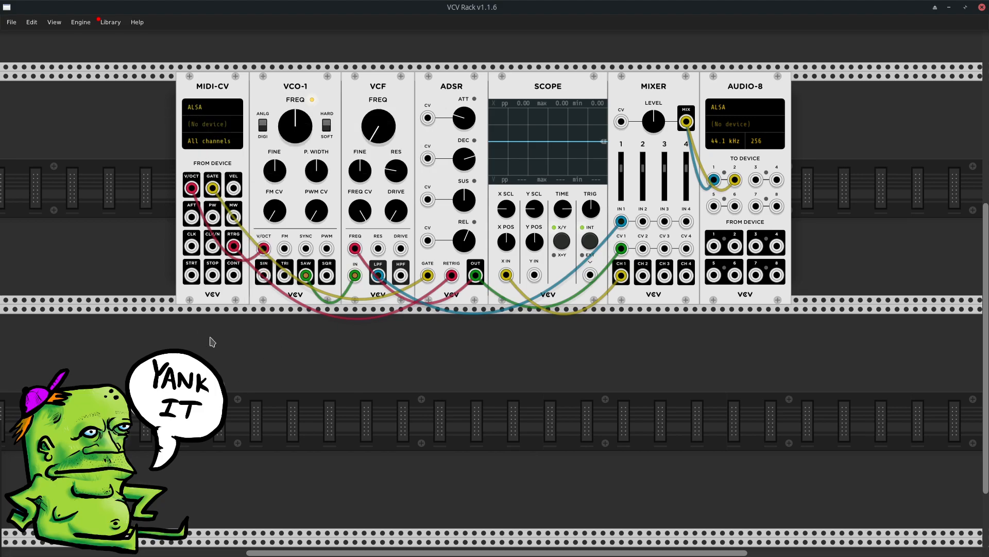
# Switch back to LMMS and add a one-bar block at bar 1 of the Beat/Bassline 0 track
pyautogui.scroll(1, 541, 10)
pyautogui.moveTo(541, 11); pyautogui.dragTo(528, 76)
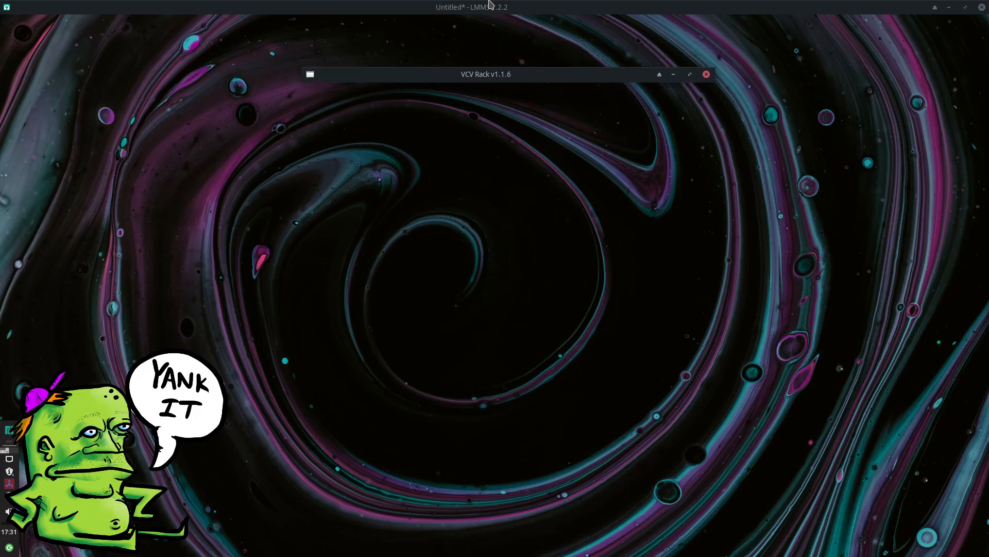
pyautogui.scroll(-1, 490, 6)
pyautogui.click(433, 146)
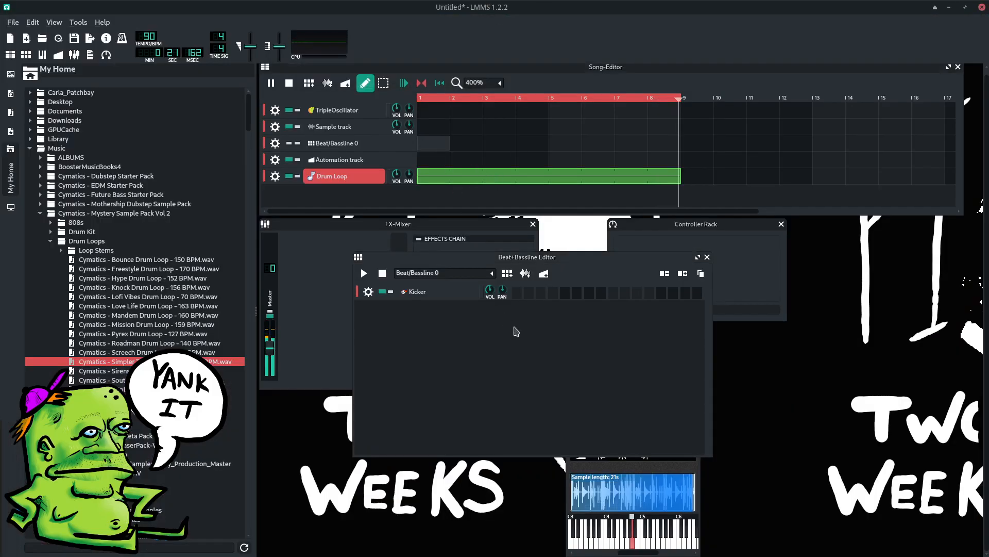
# Turn on steps 1, 5, 9 and 13 of the Kicker pattern in the Beat+Bassline Editor
pyautogui.click(517, 292)
pyautogui.click(564, 293)
pyautogui.click(613, 293)
pyautogui.click(661, 293)
# Unmute the Beat/Bassline 0 track and extend its block through bar 8
pyautogui.click(289, 143)
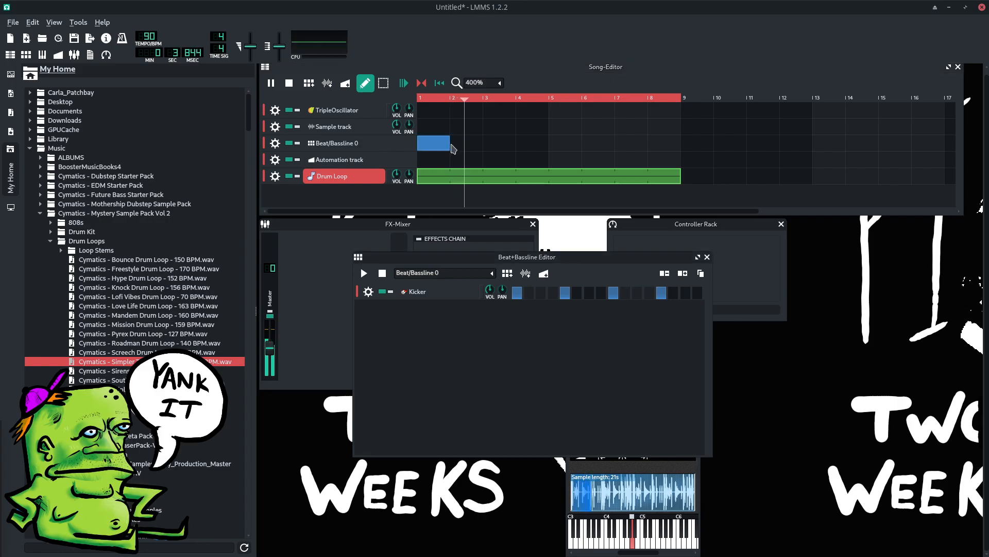
pyautogui.moveTo(450, 147); pyautogui.dragTo(693, 154)
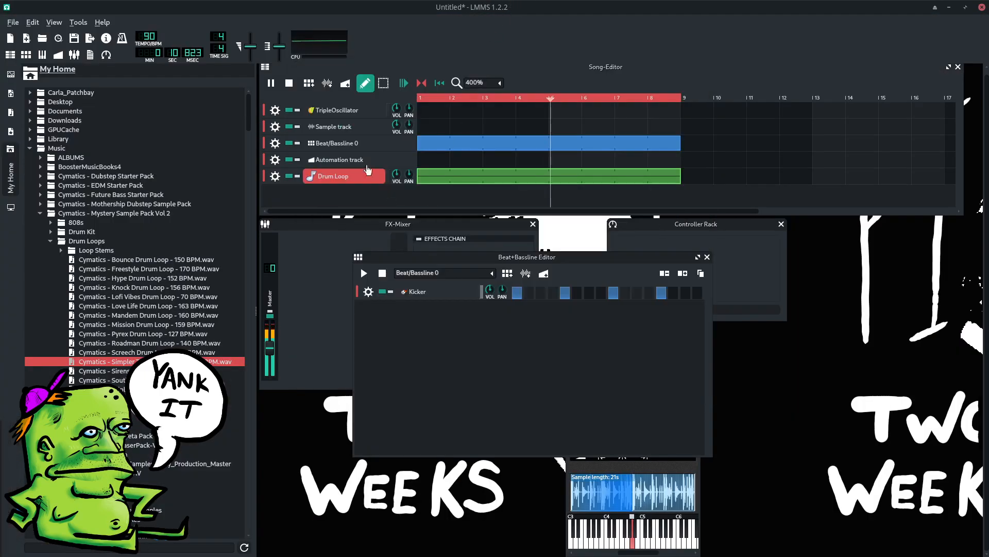
pyautogui.click(289, 143)
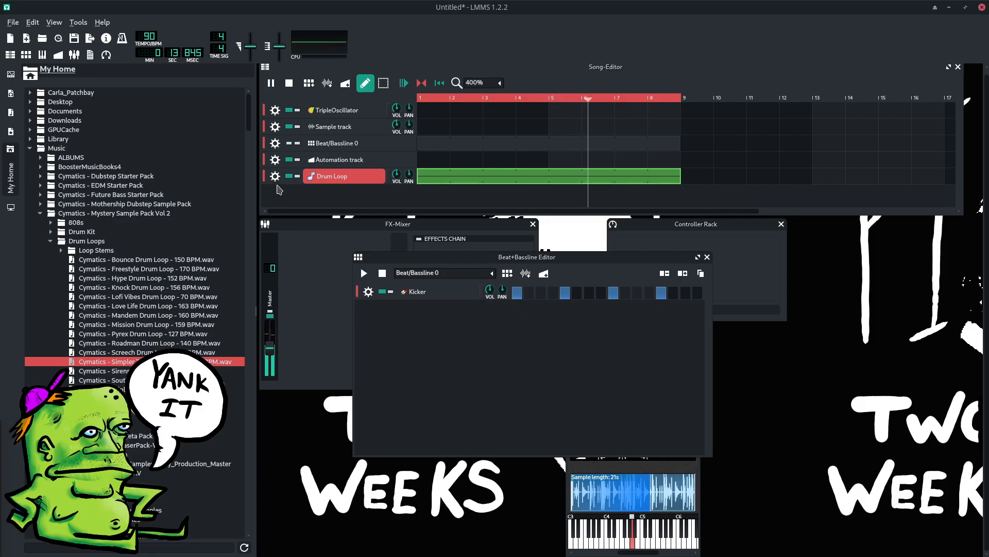
pyautogui.click(289, 144)
# Lower the Kicker track's volume and rename the track to clock
pyautogui.click(486, 298)
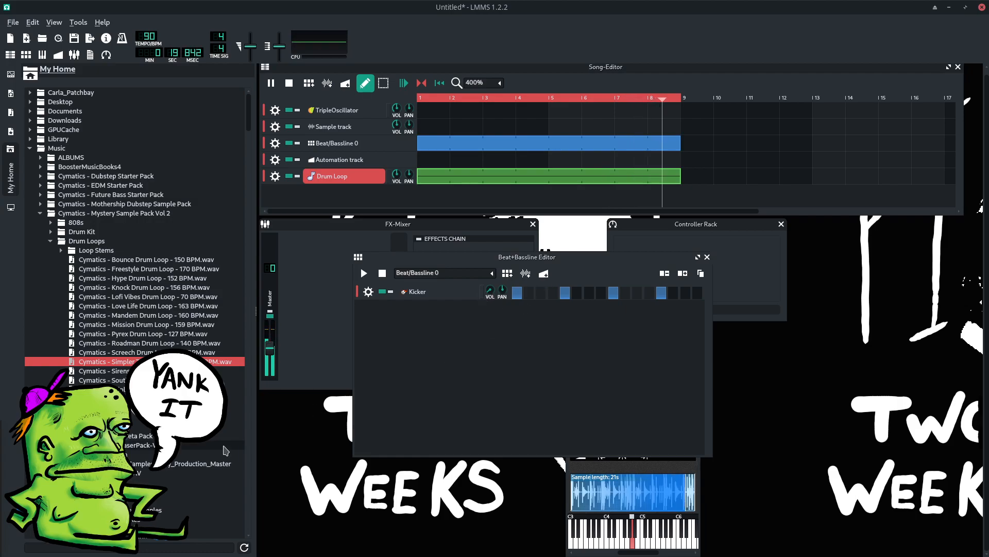
pyautogui.click(368, 292)
pyautogui.click(543, 342)
pyautogui.click(435, 298)
pyautogui.doubleClick(434, 297)
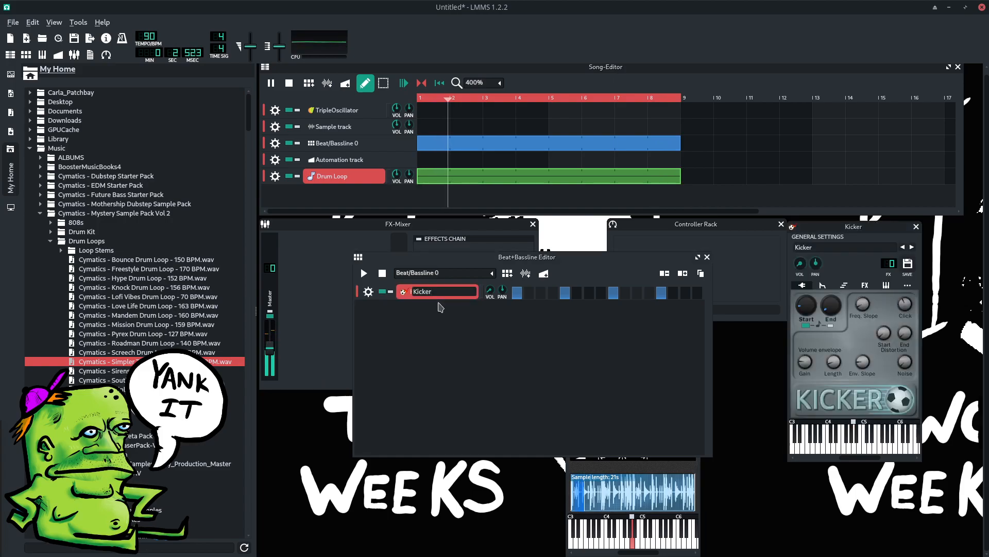
pyautogui.write('clock')
pyautogui.press('Return')
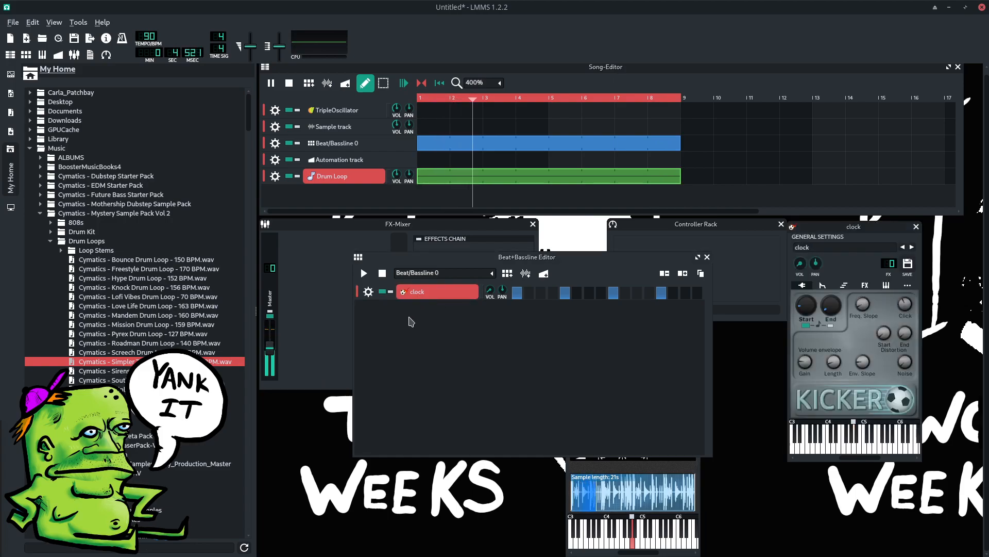
# Enable 0:0 System:Timer as the clock track's MIDI input and turn on its MIDI output
pyautogui.click(368, 291)
pyautogui.moveTo(407, 355)
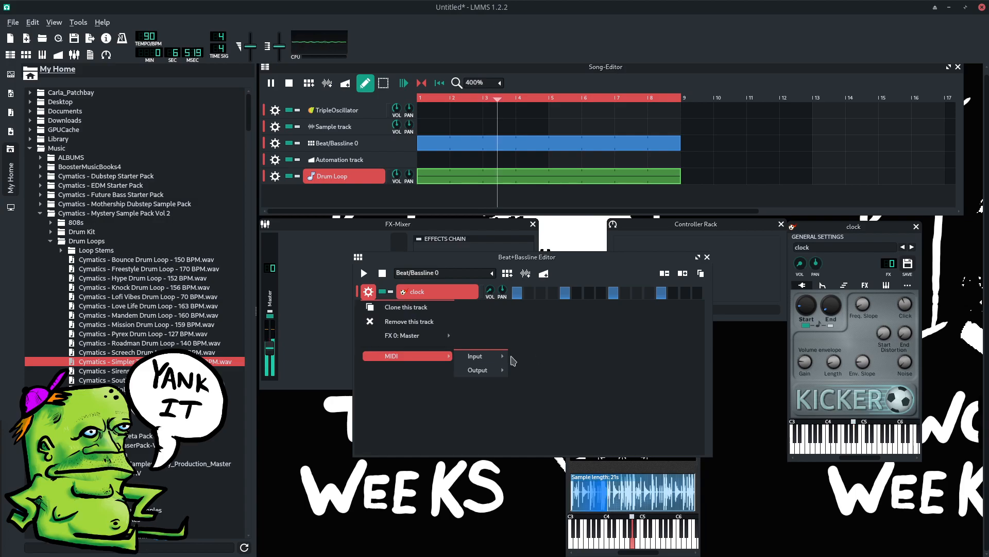
pyautogui.moveTo(490, 370)
pyautogui.click(520, 371)
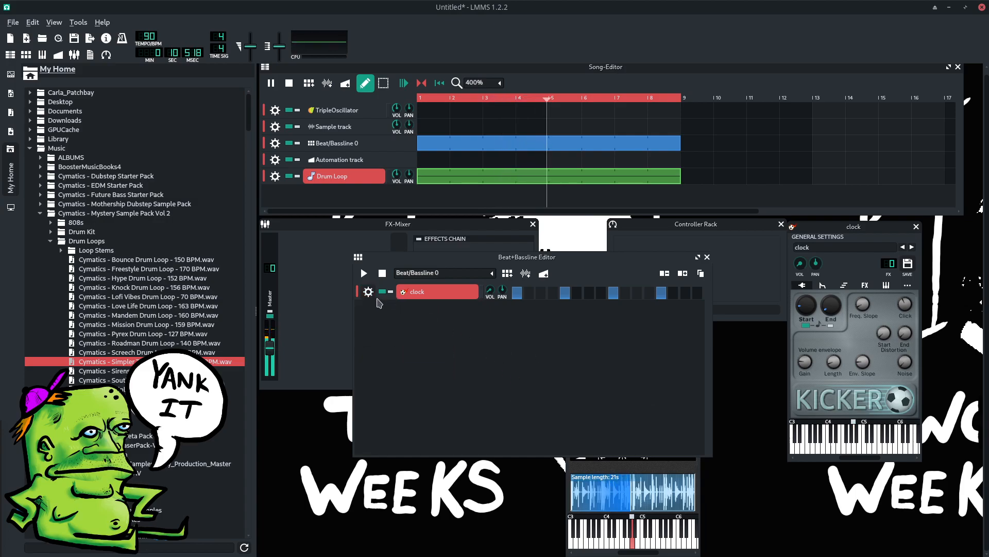
pyautogui.click(368, 292)
pyautogui.moveTo(417, 358)
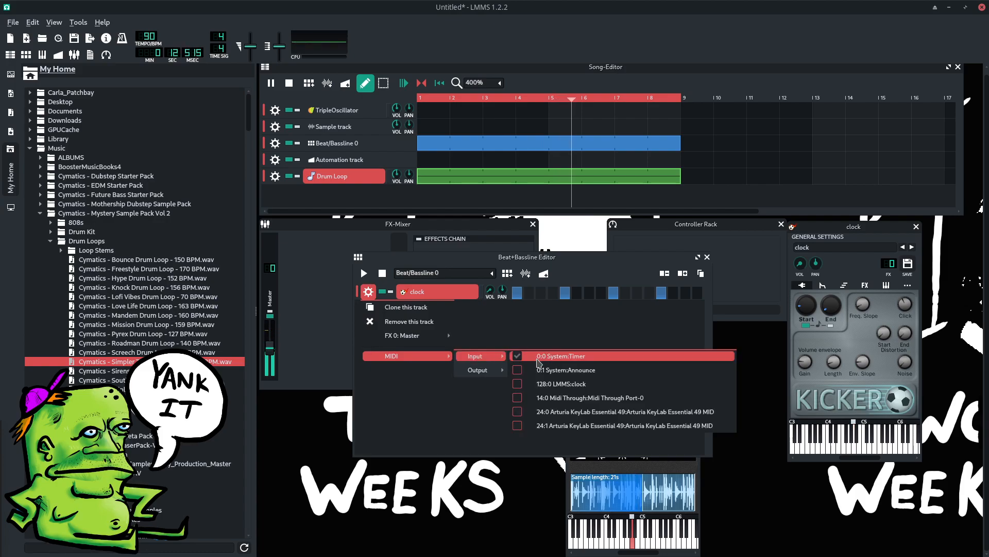
pyautogui.moveTo(485, 370)
pyautogui.click(560, 375)
# Switch to VCV Rack, search the modules for midi, and place a second MIDI-CV module beneath the first one
pyautogui.scroll(1, 466, 5)
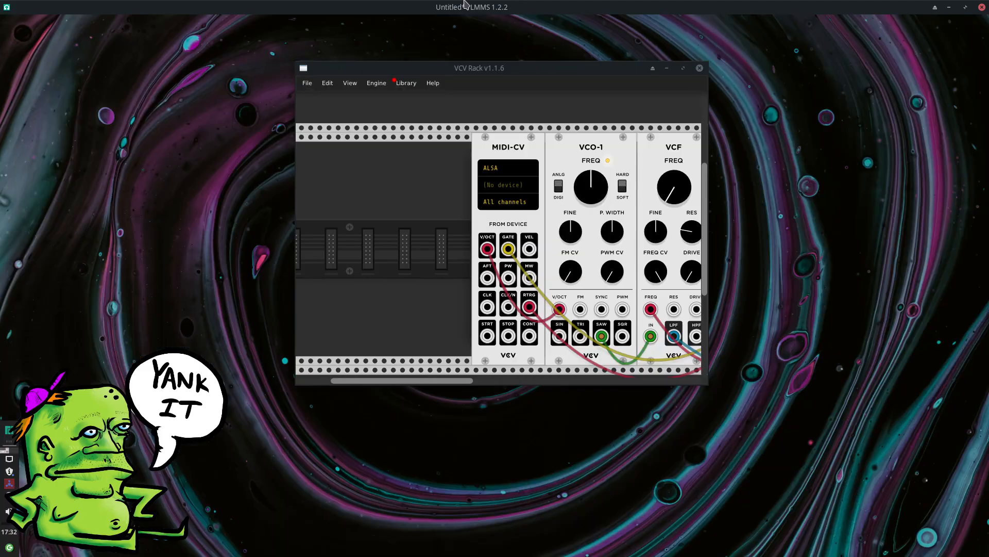
pyautogui.doubleClick(526, 71)
pyautogui.press('Return')
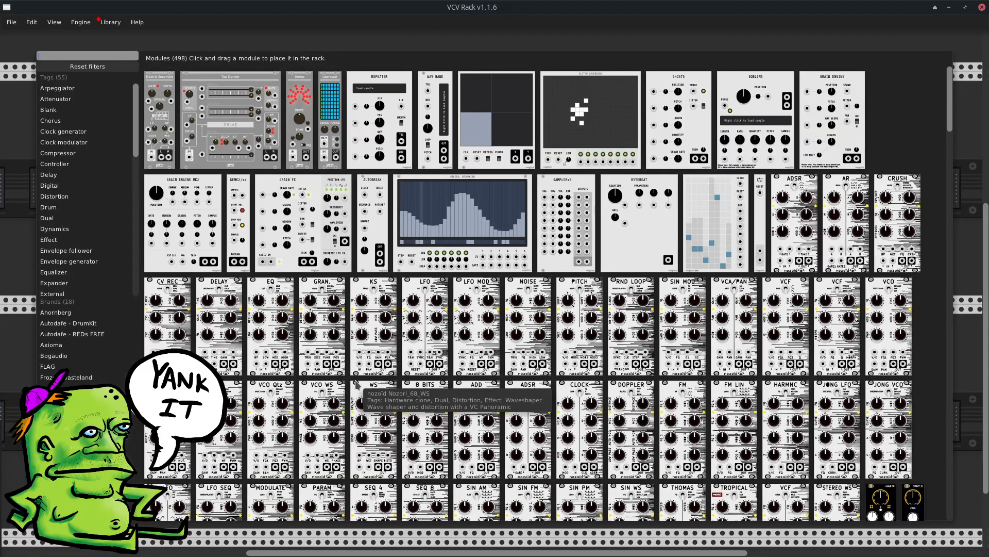
pyautogui.write('midi')
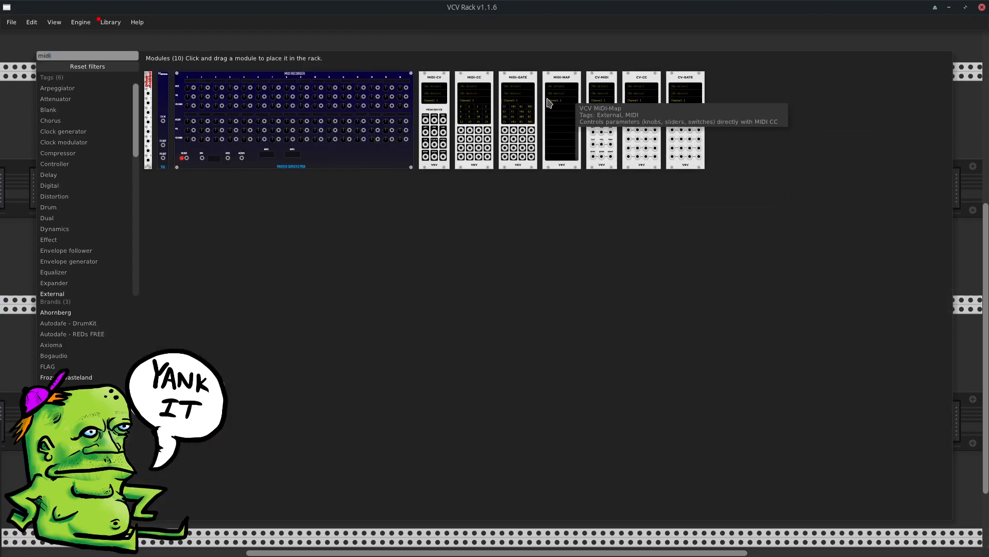
pyautogui.click(428, 116)
pyautogui.moveTo(420, 141); pyautogui.dragTo(210, 441)
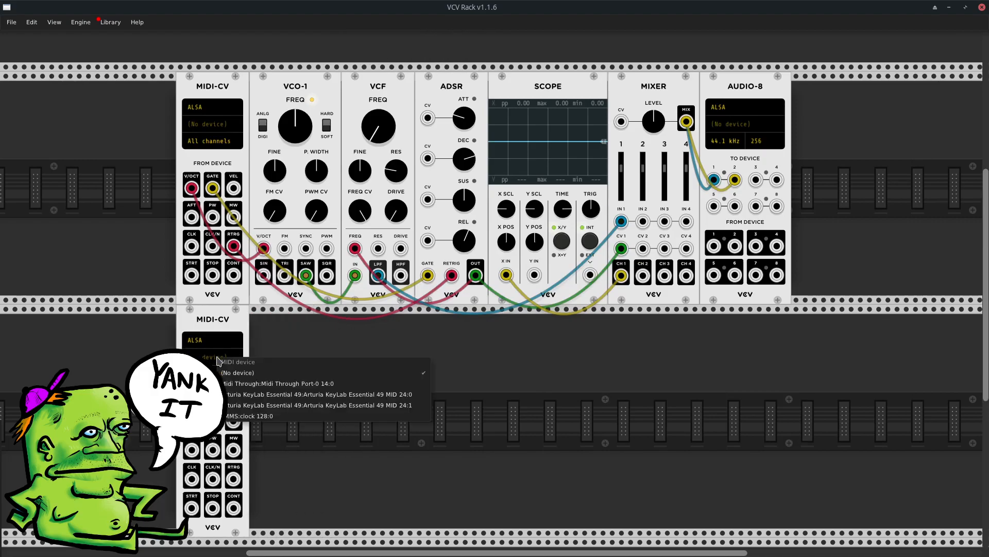
# Set the second MIDI-CV's device to LMMS:clock 128:0 and, in LMMS, route the clock track's MIDI output to 131:0 VCV Rack:VCV Rack input
pyautogui.click(245, 416)
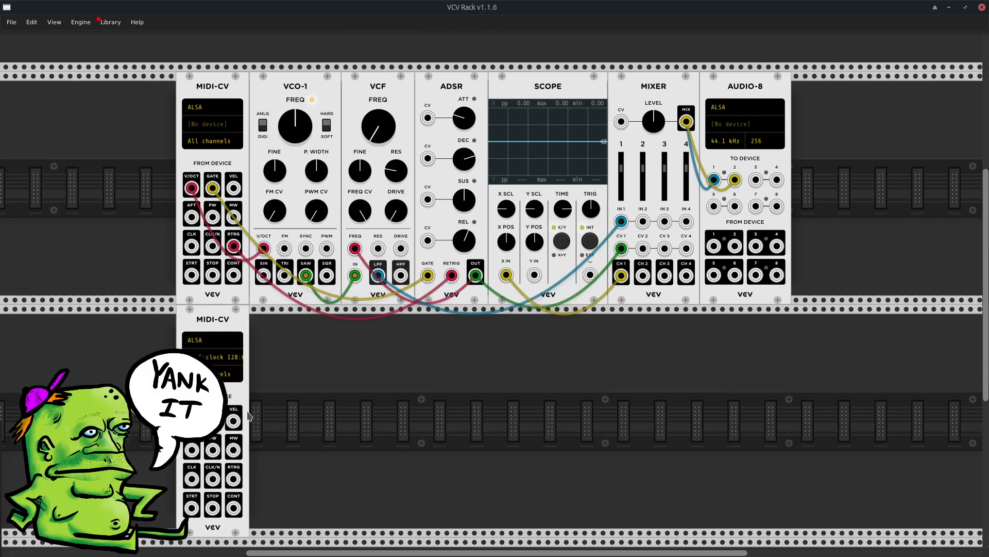
pyautogui.doubleClick(606, 5)
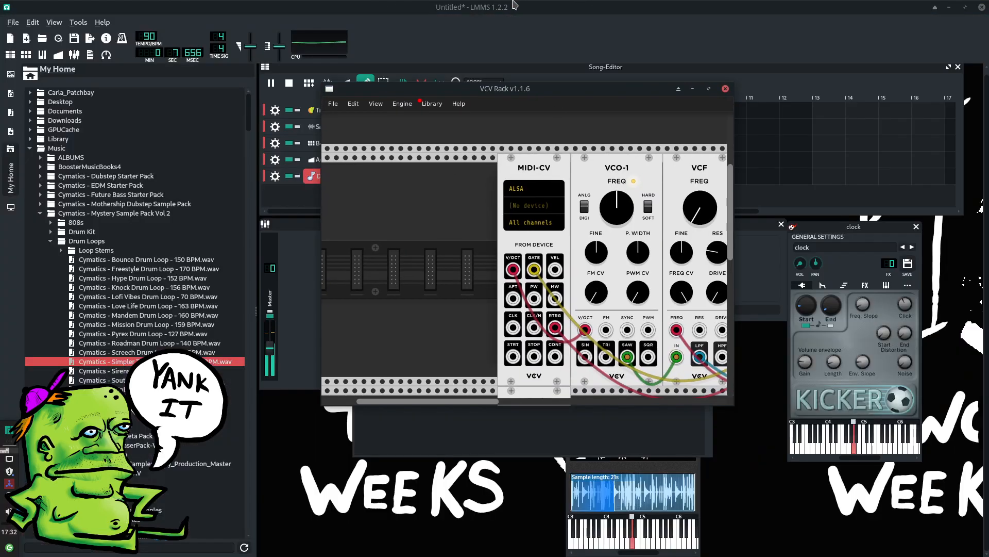
pyautogui.click(514, 5)
pyautogui.click(368, 292)
pyautogui.moveTo(407, 356)
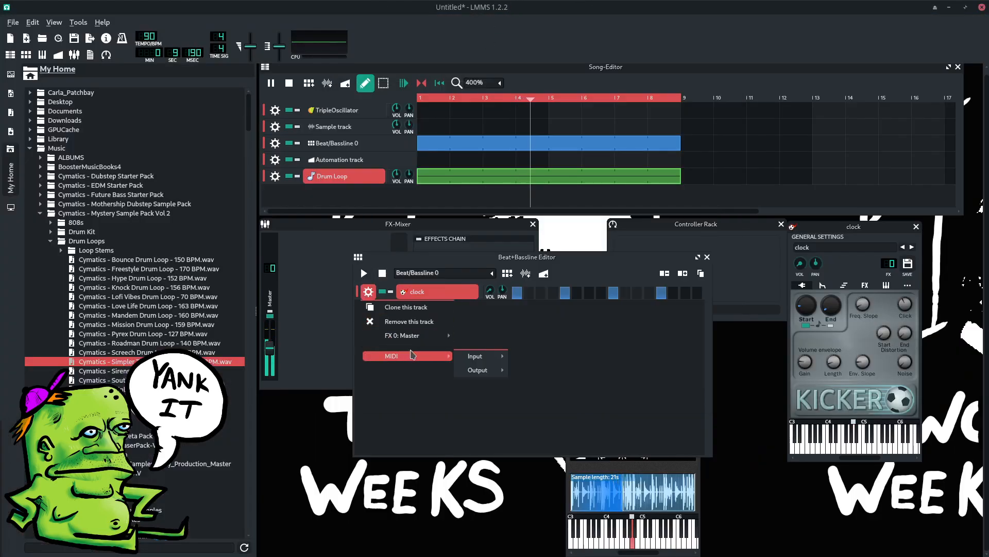
pyautogui.moveTo(490, 372)
pyautogui.click(578, 371)
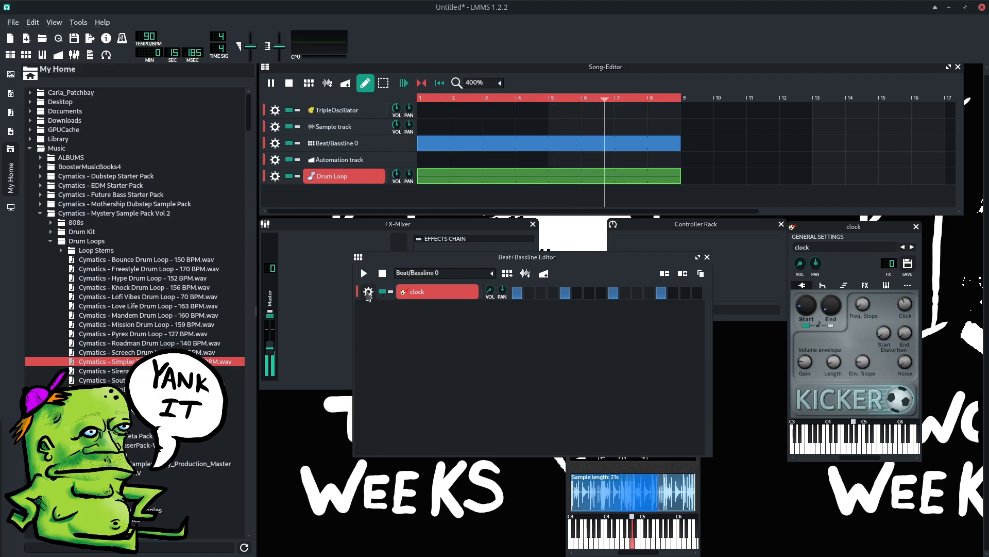
pyautogui.moveTo(401, 355)
pyautogui.moveTo(480, 370)
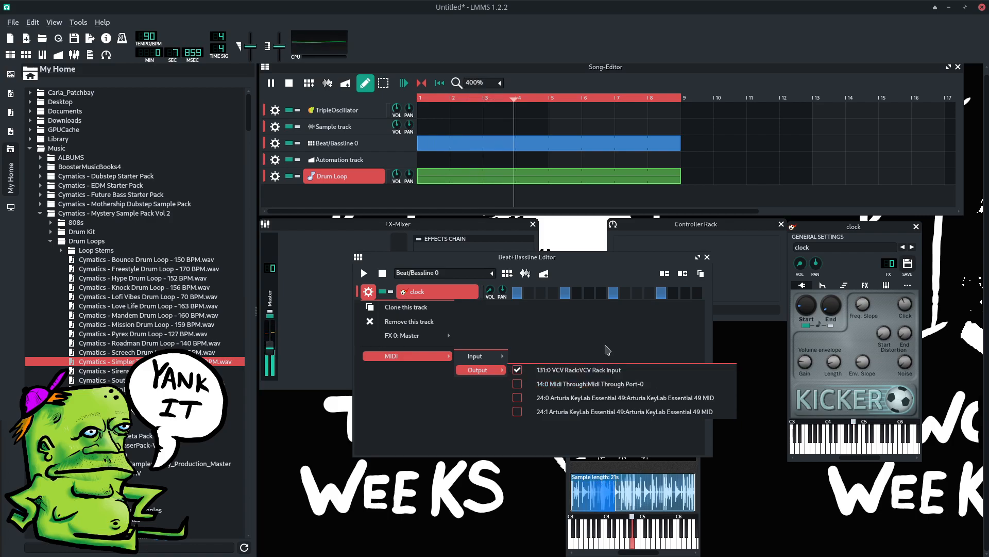
pyautogui.click(607, 349)
# Switch back to VCV Rack and check the MIDI driver and device settings on the second MIDI-CV module
pyautogui.scroll(1, 485, 4)
pyautogui.click(599, 87)
pyautogui.doubleClick(599, 90)
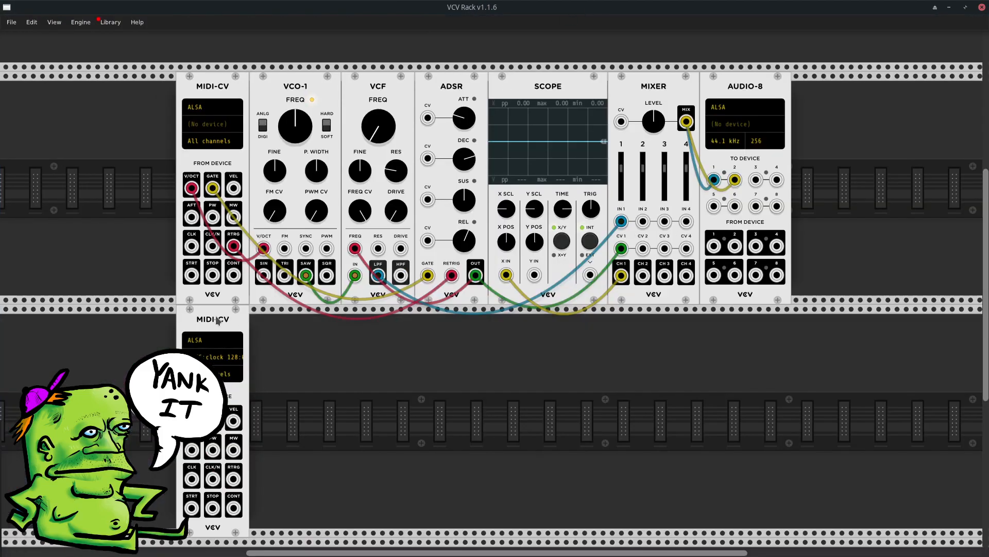
pyautogui.click(216, 344)
pyautogui.click(203, 341)
pyautogui.rightClick(334, 348)
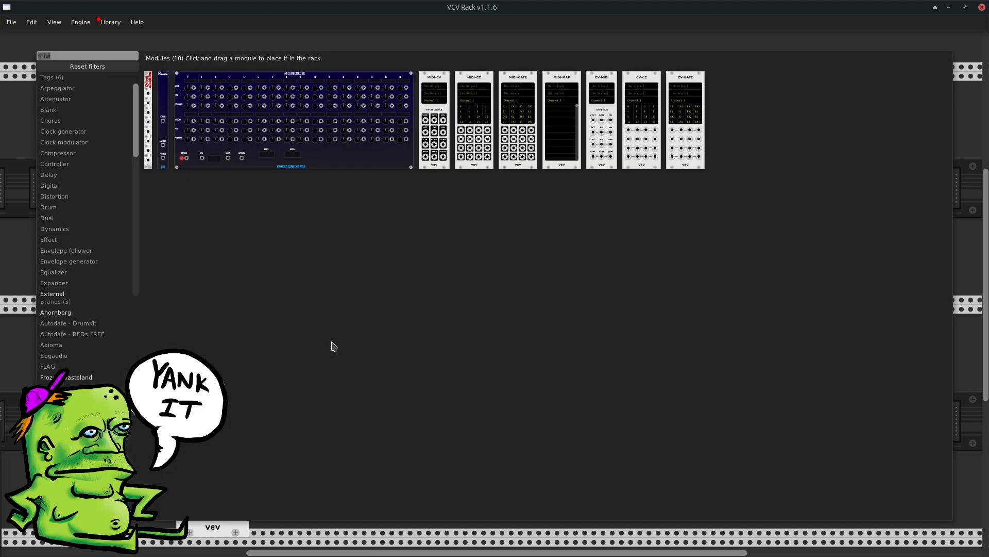
pyautogui.scroll(-5, 81, 134)
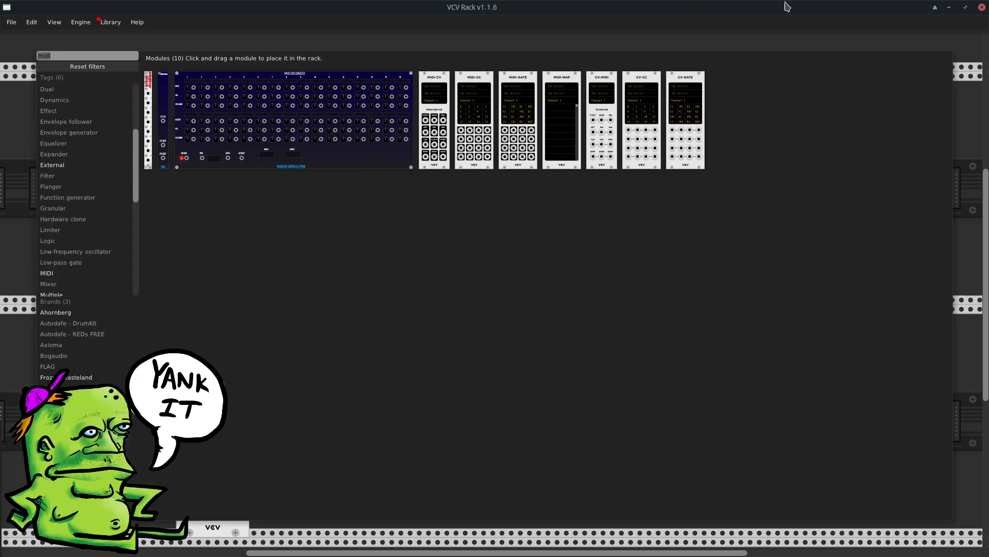
pyautogui.click(934, 42)
# Repatch the VCO-1 V/OCT and ADSR GATE inputs to the V/OCT and GATE outputs of the second MIDI-CV
pyautogui.moveTo(212, 188); pyautogui.dragTo(427, 276)
pyautogui.moveTo(191, 188); pyautogui.dragTo(191, 421)
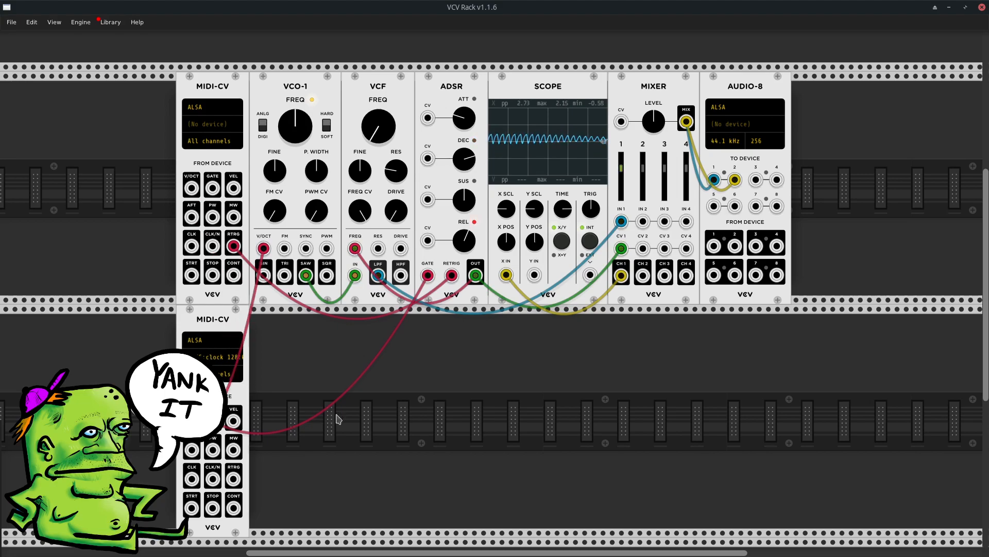
# Set the AUDIO-8 device to default (1-8 in, 1-8 out) and lower the VCO-1 frequency
pyautogui.click(751, 122)
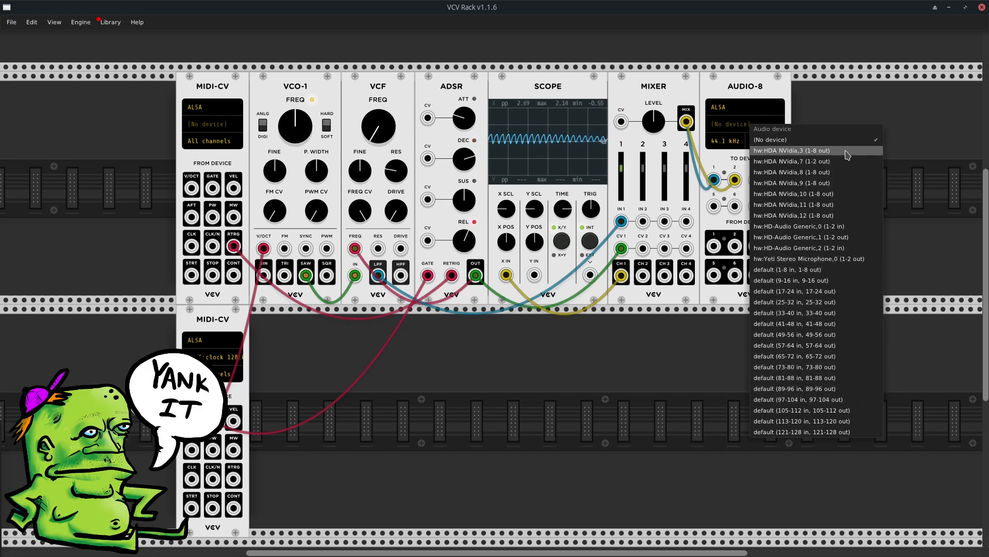
pyautogui.click(842, 270)
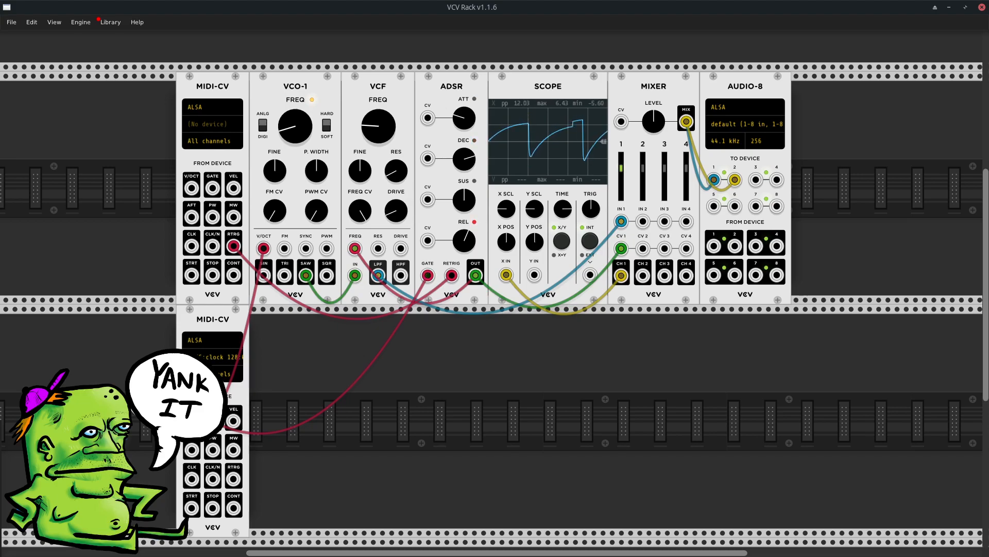
pyautogui.moveTo(306, 132); pyautogui.dragTo(305, 137)
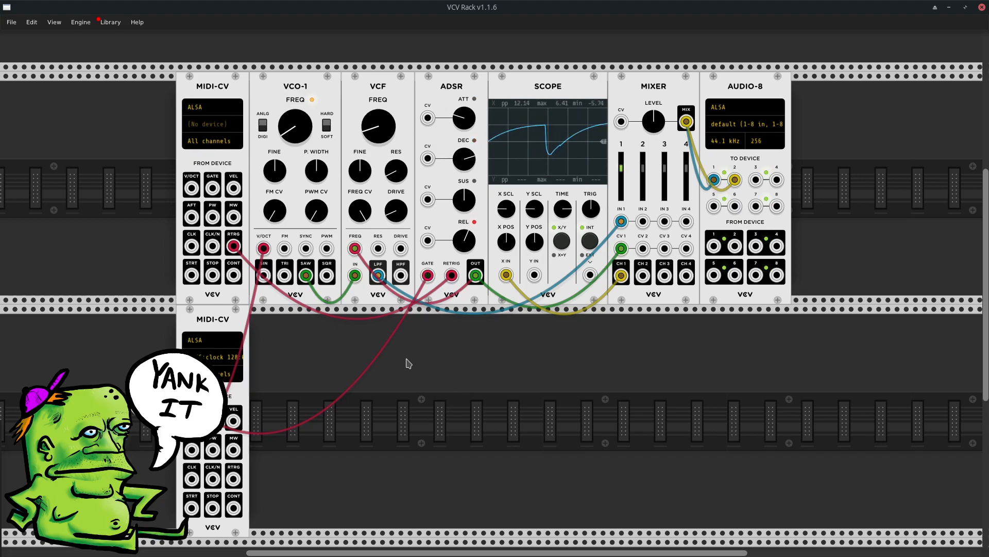
# Search the modules for polyge and place the Polygene module in the second row beneath the VCF and ADSR
pyautogui.rightClick(450, 360)
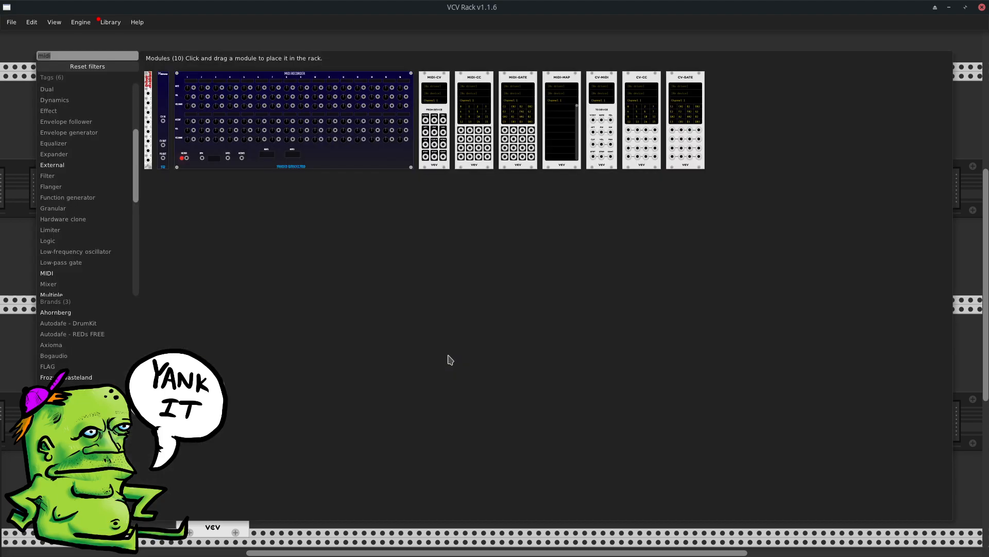
pyautogui.write('p')
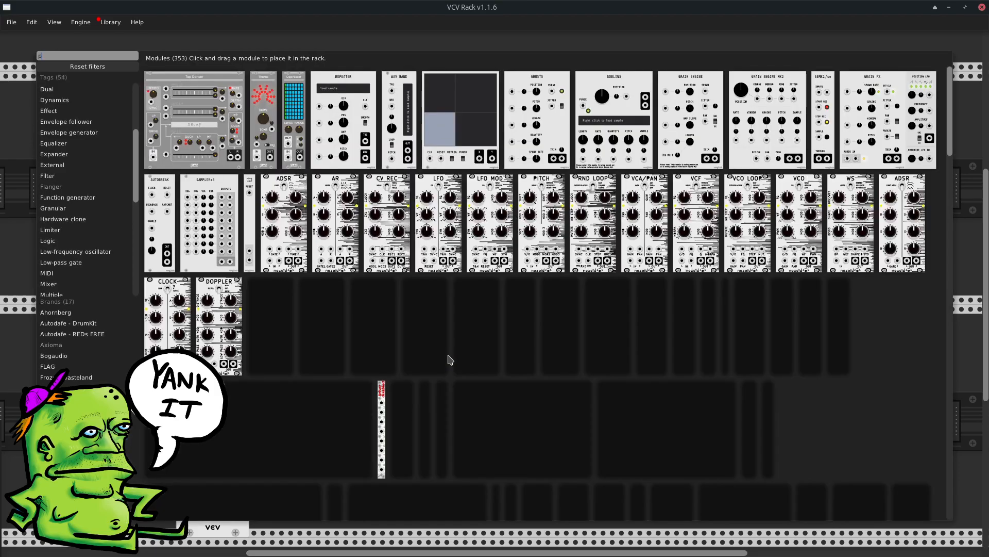
pyautogui.write('olyge')
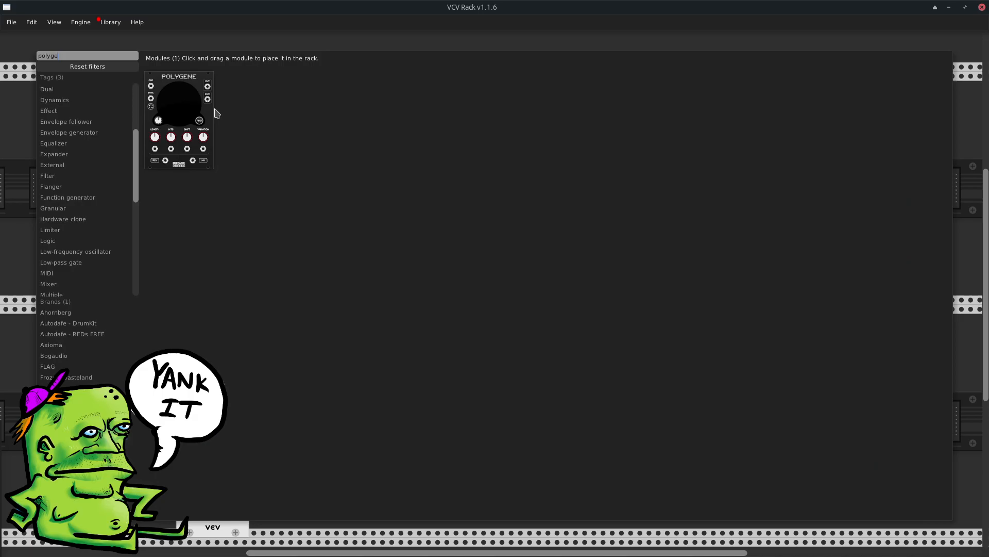
pyautogui.click(185, 110)
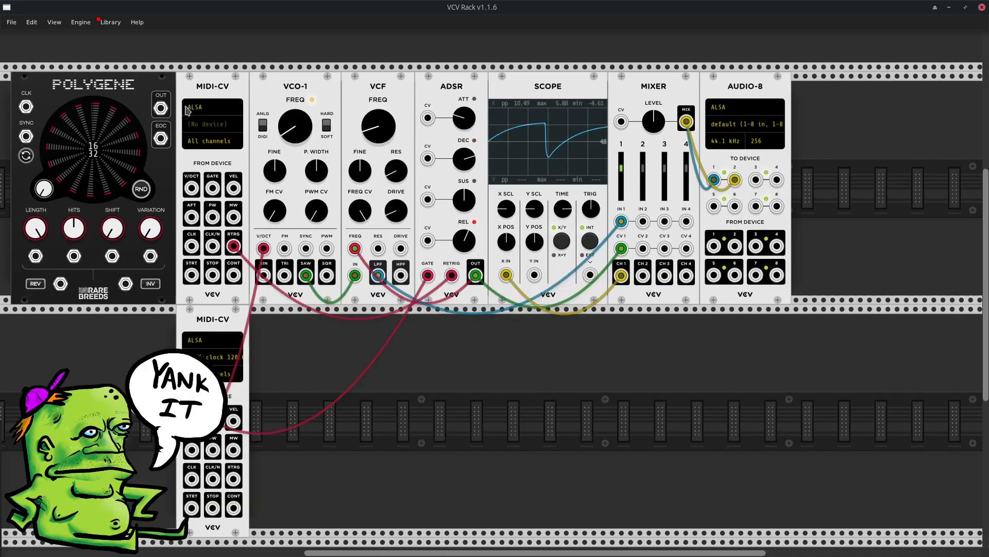
pyautogui.moveTo(143, 82); pyautogui.dragTo(471, 355)
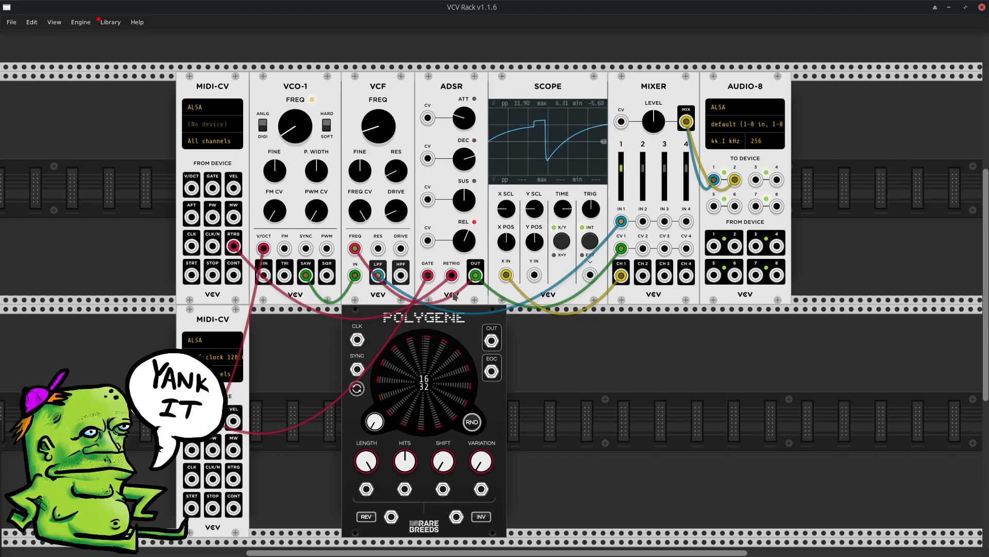
# Search the modules for deep, place the Hora Deep bass drum beside Polygene, and patch the second MIDI-CV's GATE into its TRIG input
pyautogui.scroll(-1, 675, 316)
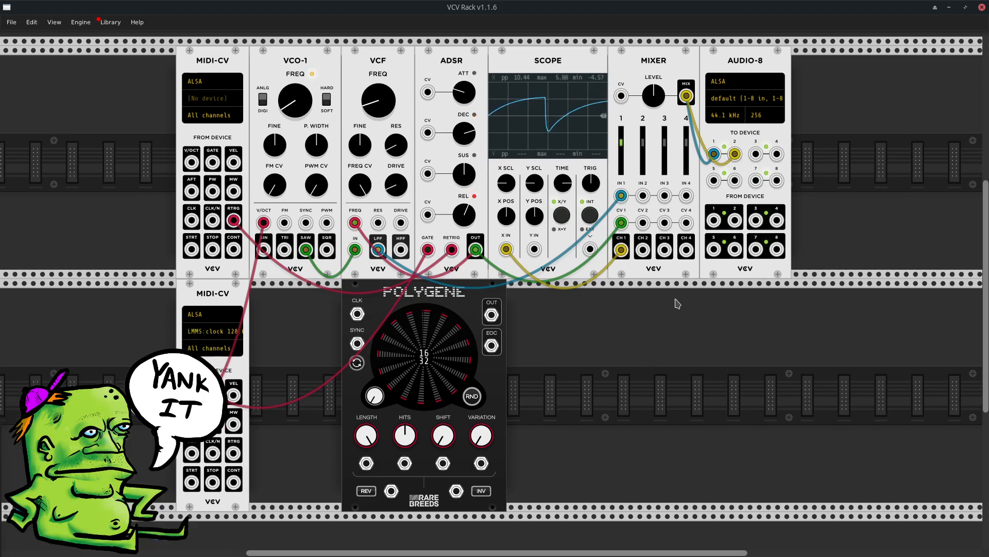
pyautogui.scroll(1, 677, 304)
pyautogui.rightClick(651, 338)
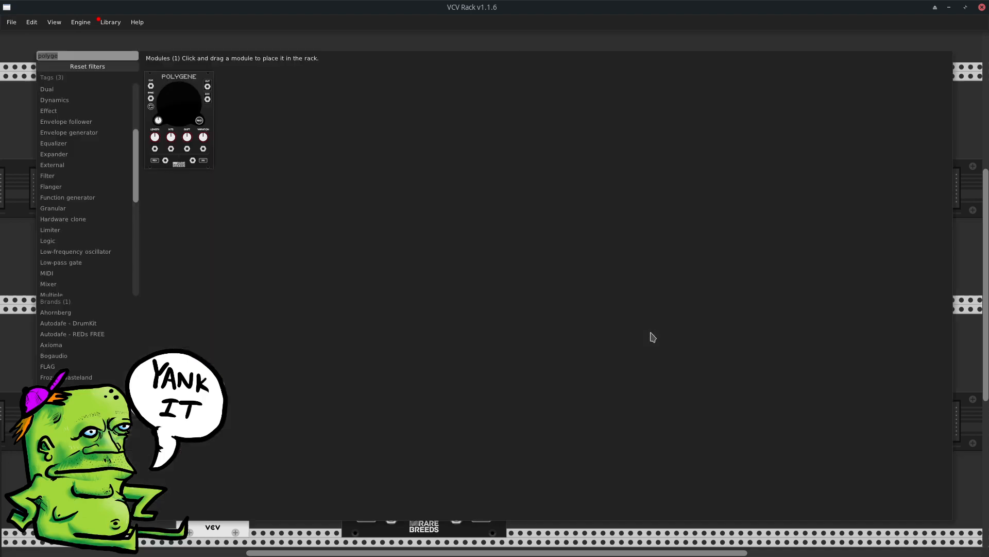
pyautogui.write('deep')
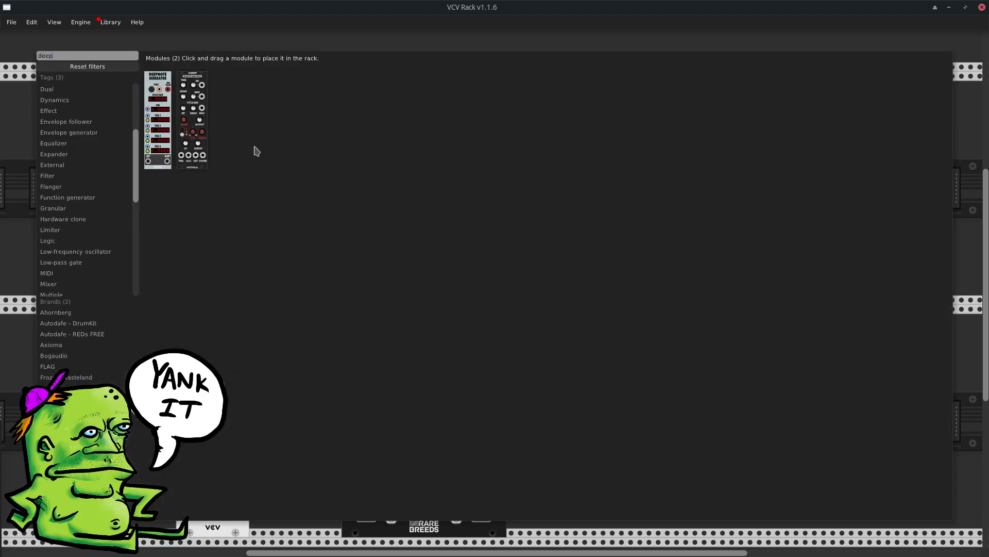
pyautogui.moveTo(192, 118)
pyautogui.mouseDown()
pyautogui.moveTo(592, 412)
pyautogui.moveTo(413, 297)
pyautogui.moveTo(430, 289)
pyautogui.moveTo(531, 513)
pyautogui.moveTo(518, 511)
pyautogui.mouseUp()
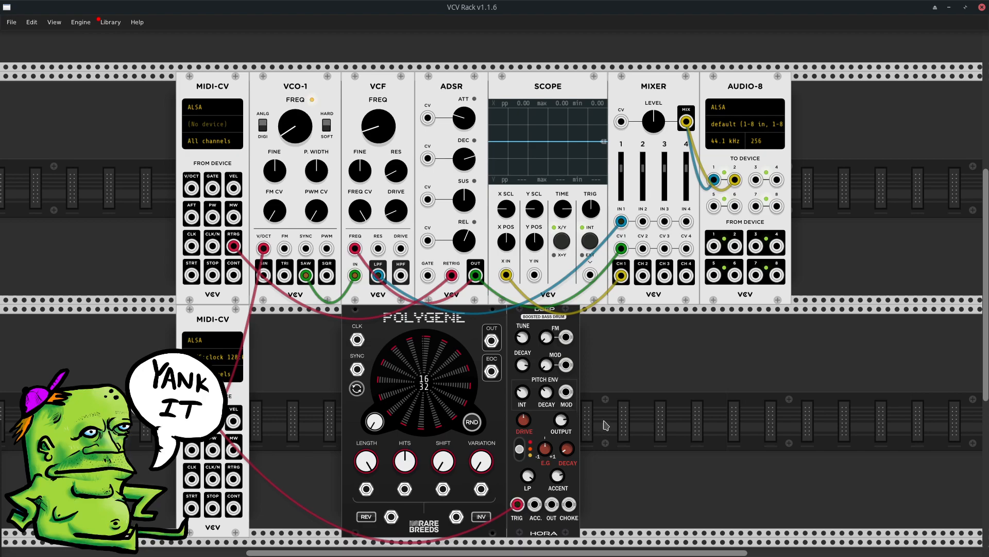
# Try the bass drum's OUT on Mixer IN 2, return the gate cable to the ADSR, and delete the bass drum module
pyautogui.moveTo(551, 504); pyautogui.dragTo(643, 221)
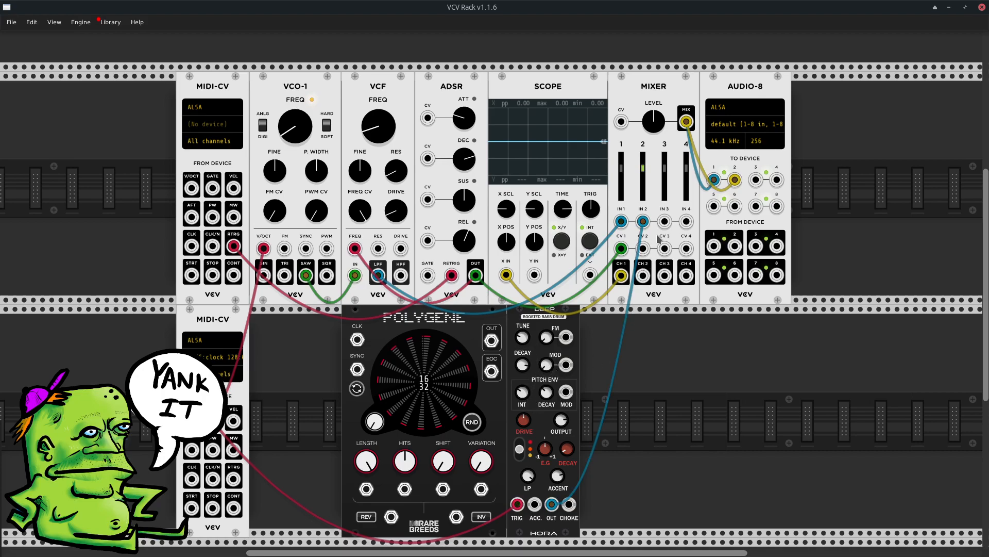
pyautogui.moveTo(644, 224); pyautogui.dragTo(745, 384)
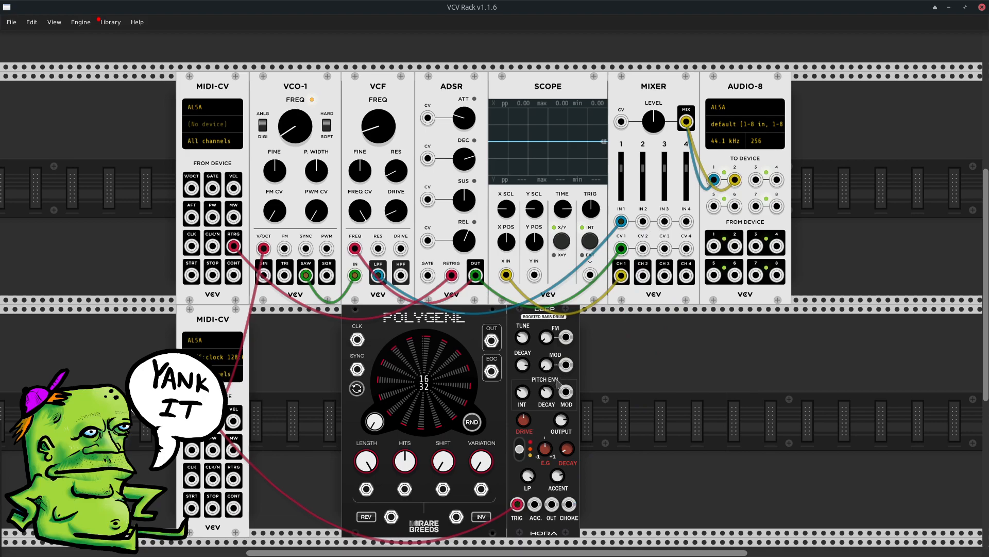
pyautogui.moveTo(517, 504); pyautogui.dragTo(428, 275)
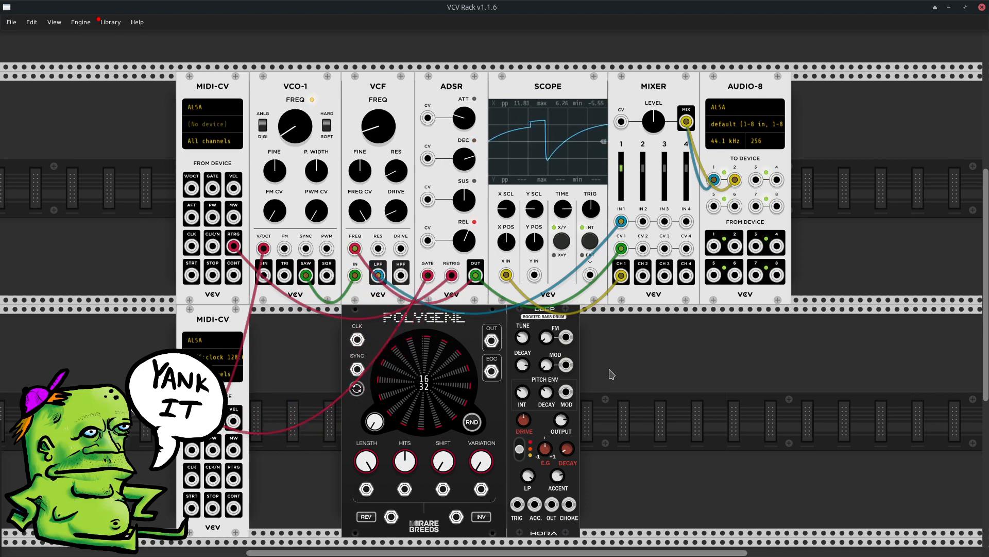
pyautogui.press('Delete')
# Search the modules for merge, place the Merge module beside the second MIDI-CV, and move Polygene directly against it
pyautogui.rightClick(300, 353)
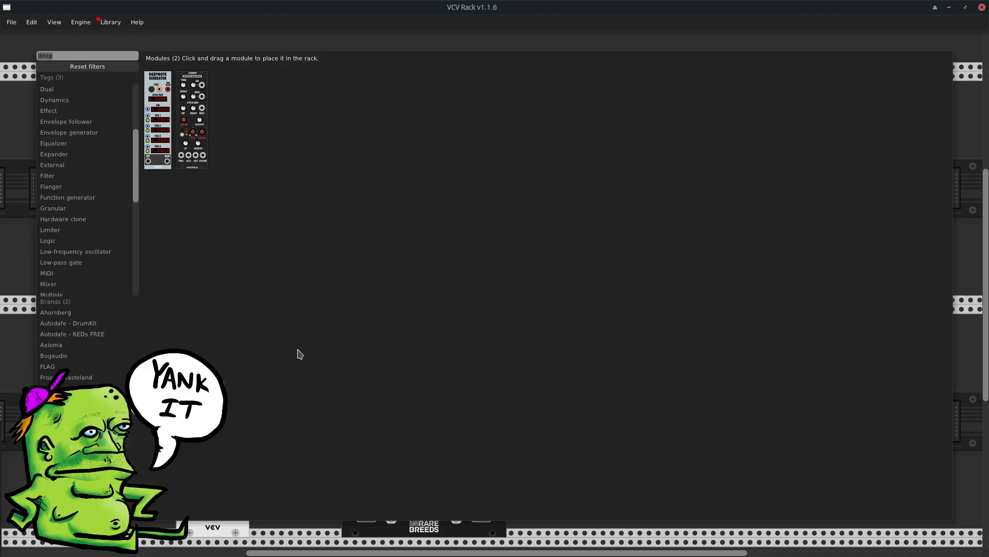
pyautogui.write('merge')
pyautogui.moveTo(182, 135); pyautogui.dragTo(265, 383)
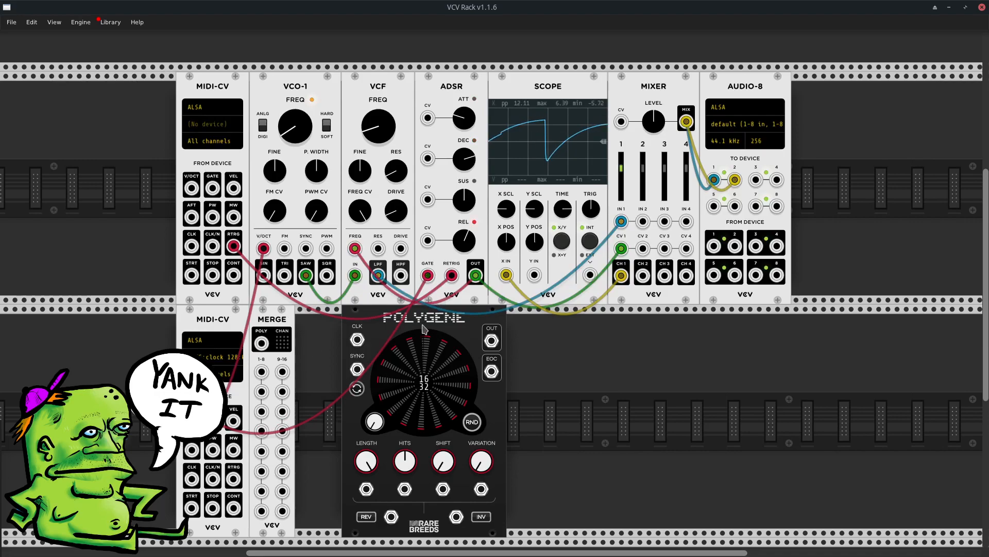
pyautogui.moveTo(426, 329); pyautogui.dragTo(381, 328)
# Route the second MIDI-CV's GATE output into Polygene's CLK input instead of the ADSR, leaving Merge unpatched
pyautogui.moveTo(261, 343); pyautogui.dragTo(311, 341)
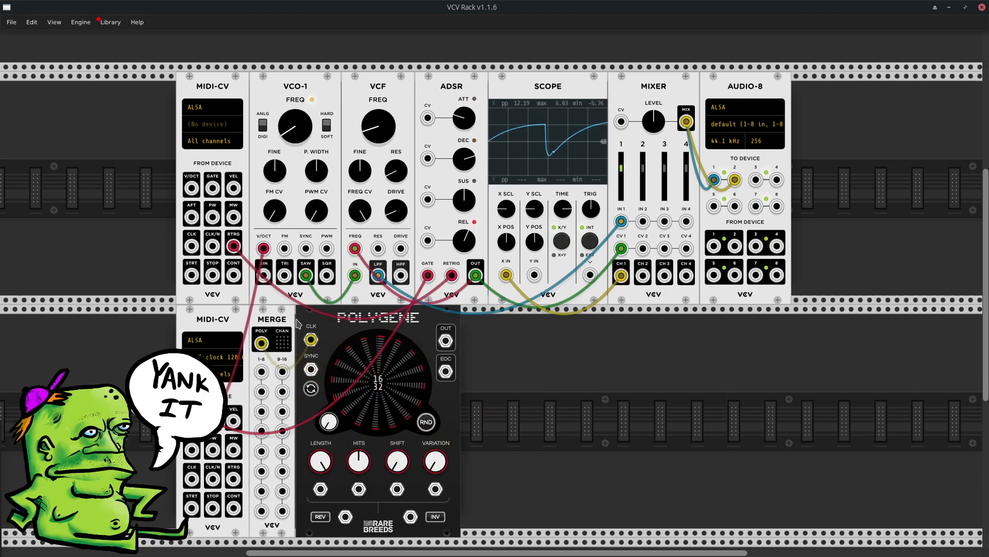
pyautogui.moveTo(212, 420); pyautogui.dragTo(480, 355)
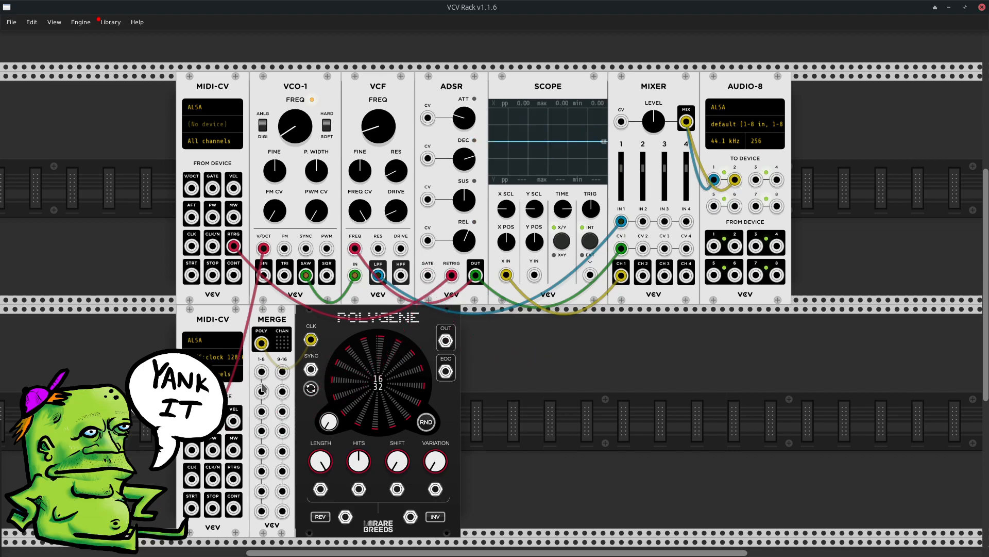
pyautogui.moveTo(212, 420); pyautogui.dragTo(310, 340)
pyautogui.moveTo(311, 341); pyautogui.dragTo(285, 354)
pyautogui.moveTo(212, 420); pyautogui.dragTo(310, 339)
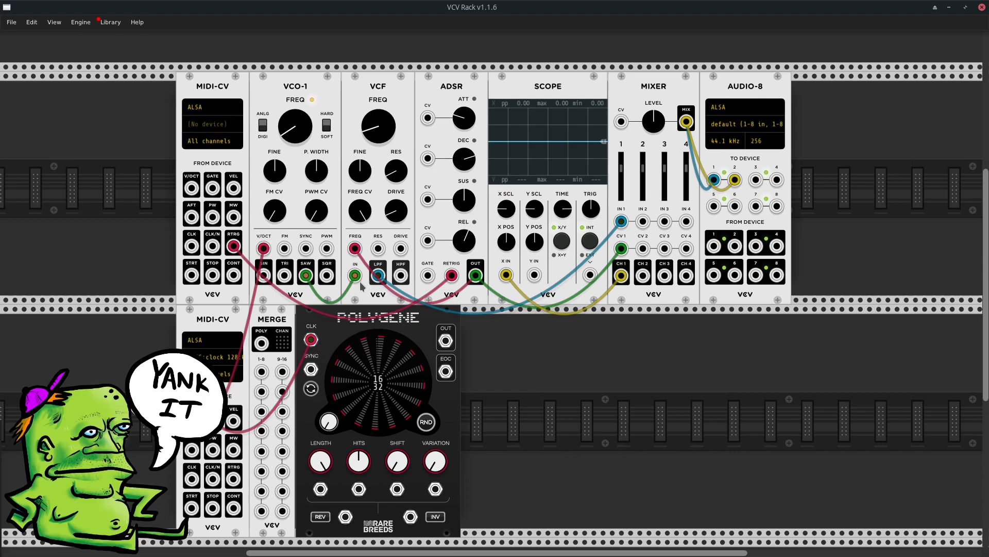
# Switch to LMMS, add four steps midway between the existing beats of the clock pattern, and return to VCV Rack
pyautogui.scroll(1, 427, 5)
pyautogui.moveTo(427, 5); pyautogui.dragTo(426, 68)
pyautogui.scroll(-1, 438, 5)
pyautogui.click(445, 5)
pyautogui.click(540, 292)
pyautogui.click(589, 292)
pyautogui.click(637, 292)
pyautogui.click(685, 292)
pyautogui.scroll(1, 556, 5)
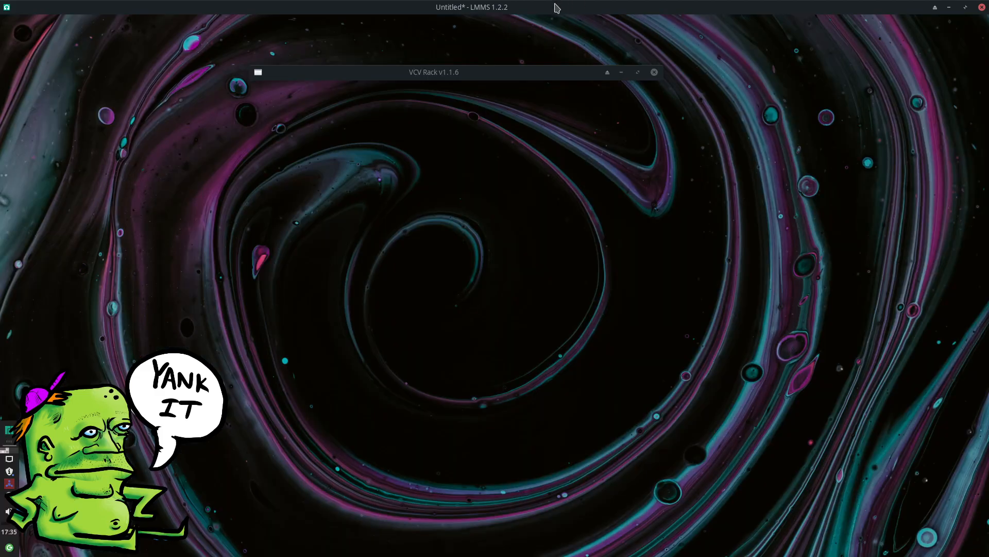
pyautogui.doubleClick(525, 75)
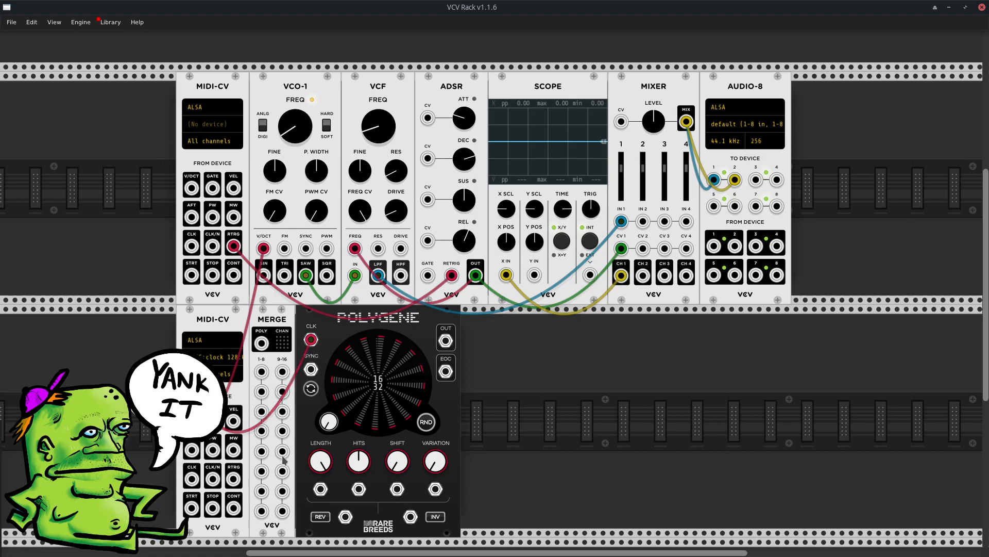
# Switch to LMMS and add more steps in the gaps of the clock pattern for a denser clock
pyautogui.scroll(1, 533, 6)
pyautogui.moveTo(533, 6); pyautogui.dragTo(520, 91)
pyautogui.scroll(-1, 499, 3)
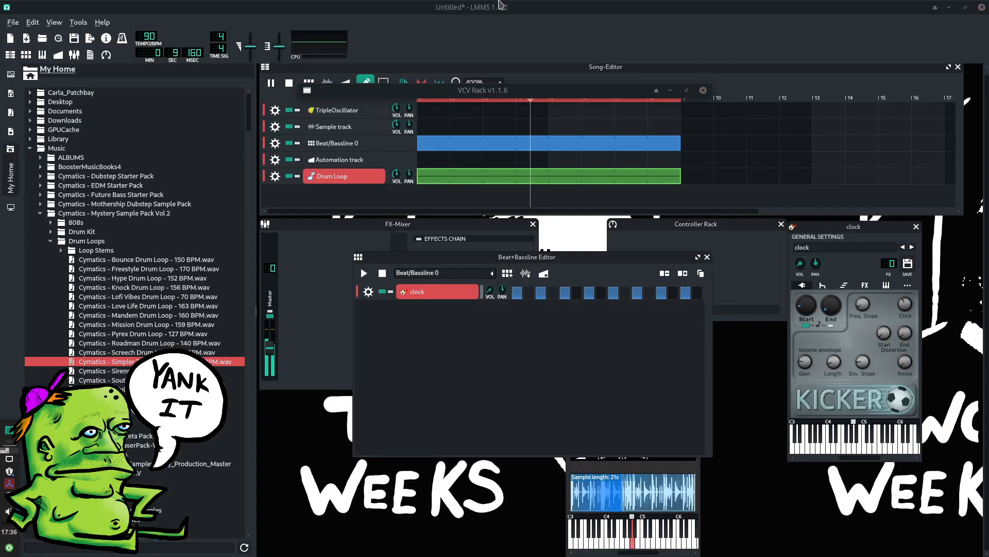
pyautogui.click(529, 292)
pyautogui.click(577, 292)
pyautogui.click(601, 292)
pyautogui.click(625, 292)
pyautogui.click(661, 292)
pyautogui.click(649, 292)
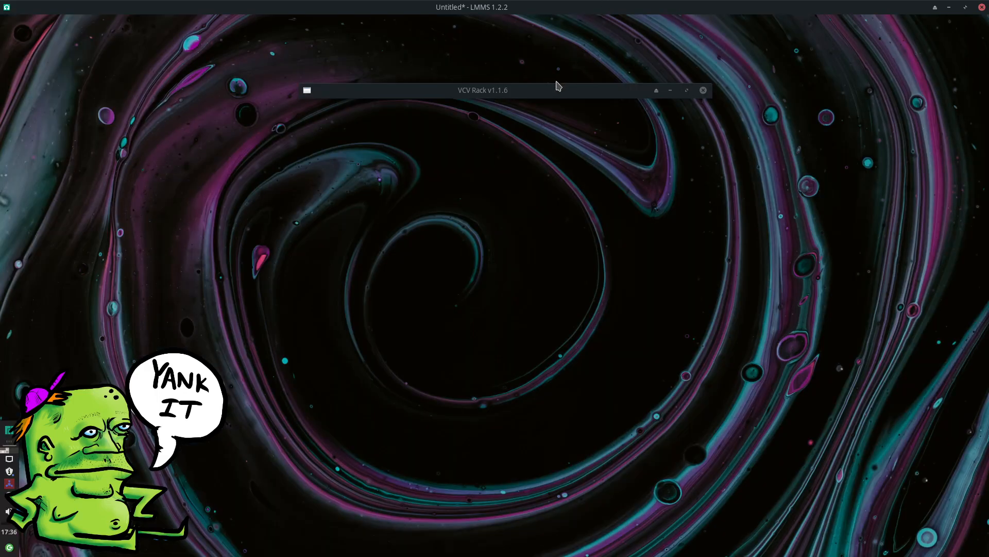
# Switch from LMMS back to VCV Rack
pyautogui.moveTo(558, 85); pyautogui.dragTo(548, 2)
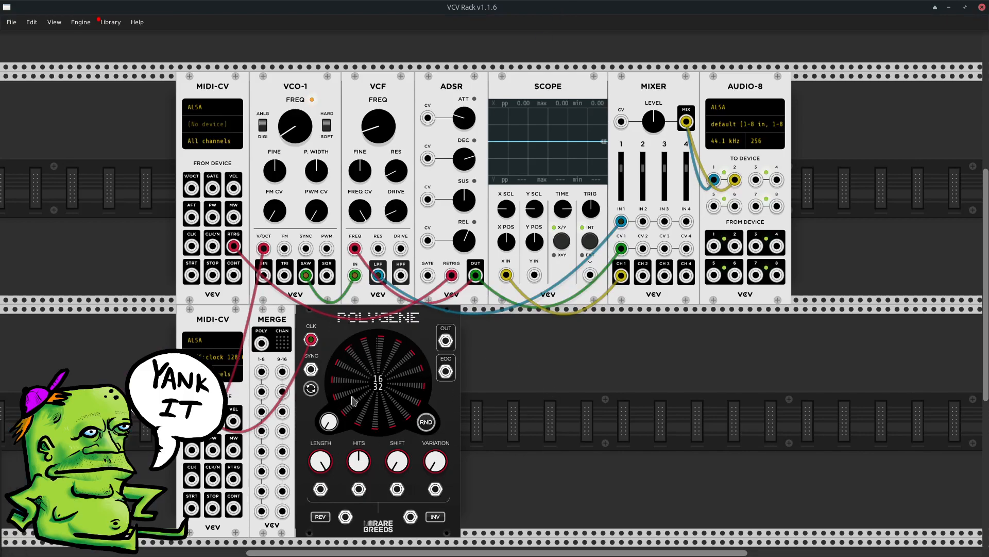
pyautogui.rightClick(496, 346)
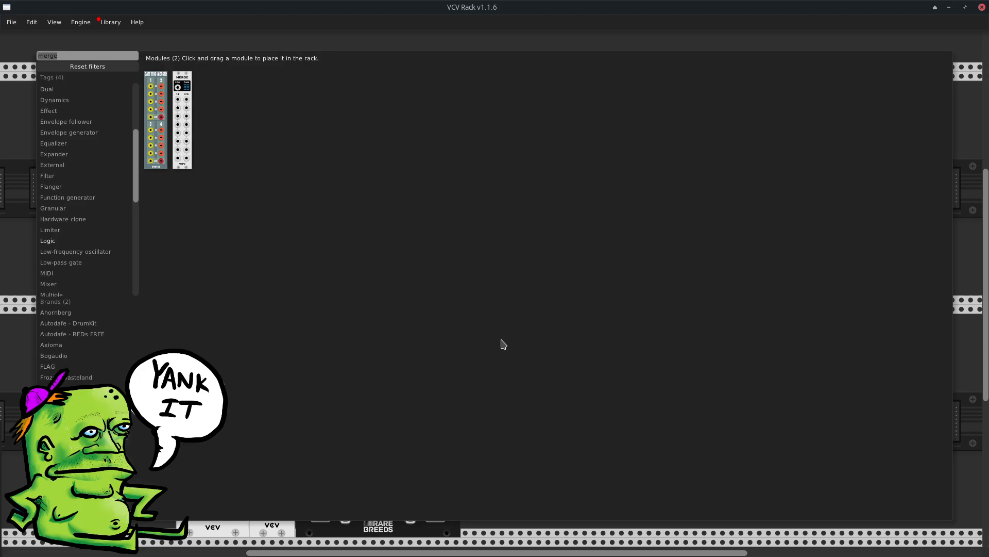
pyautogui.click(927, 36)
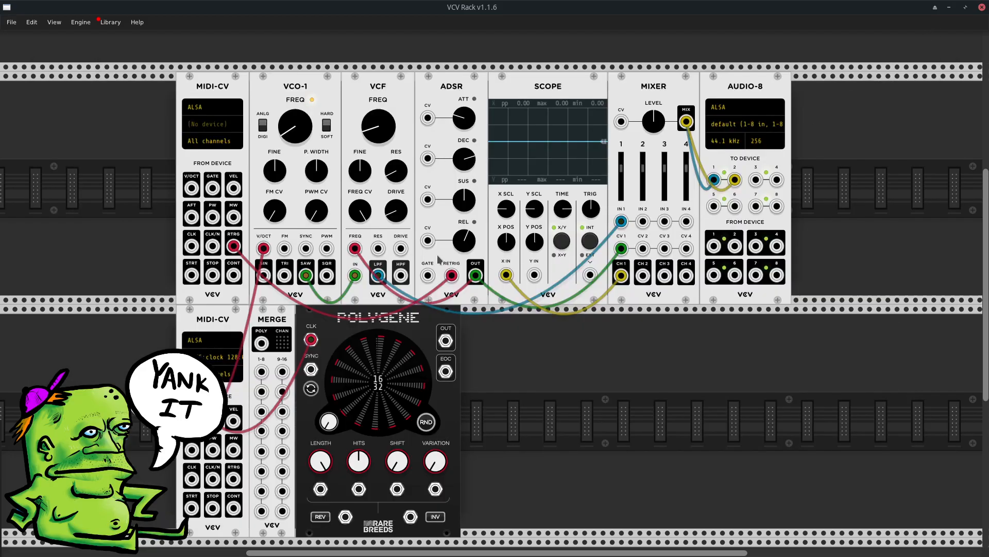
# Try patching Polygene's OUT straight into the ADSR's GATE input
pyautogui.moveTo(446, 340); pyautogui.dragTo(428, 275)
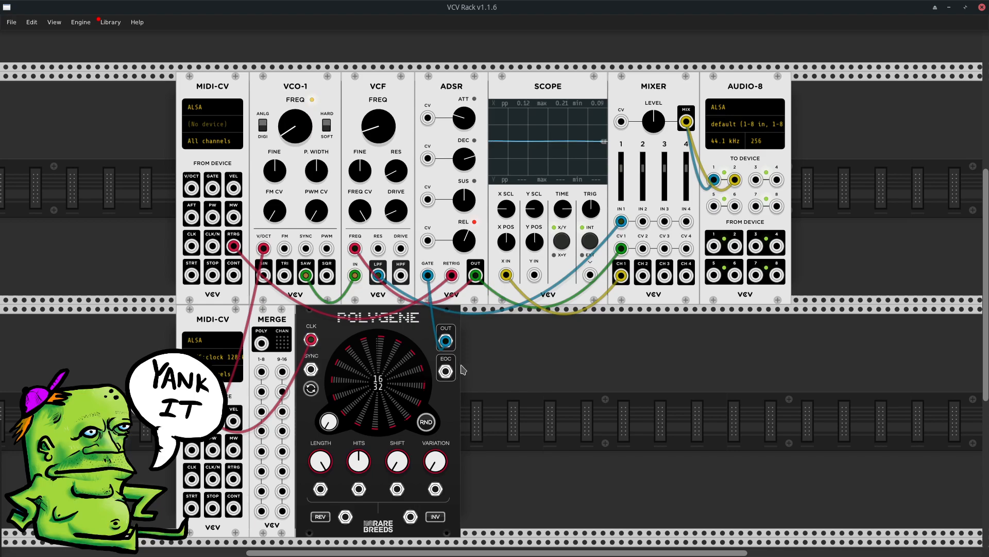
pyautogui.moveTo(427, 276); pyautogui.dragTo(565, 402)
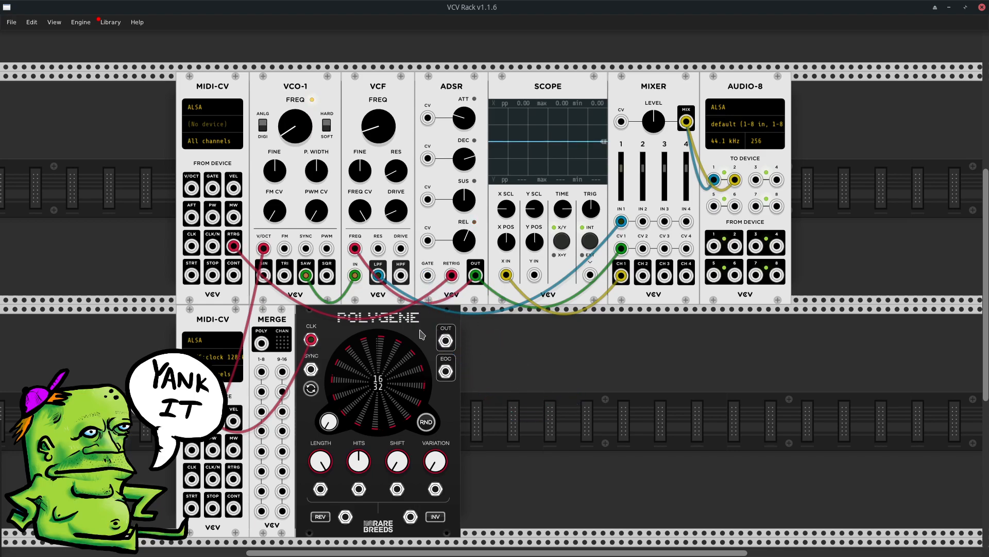
pyautogui.moveTo(446, 342); pyautogui.dragTo(512, 323)
# Search the modules for ads and place the Bogaudio ADSR in the lower row beside Polygene
pyautogui.rightClick(491, 366)
pyautogui.write('ads')
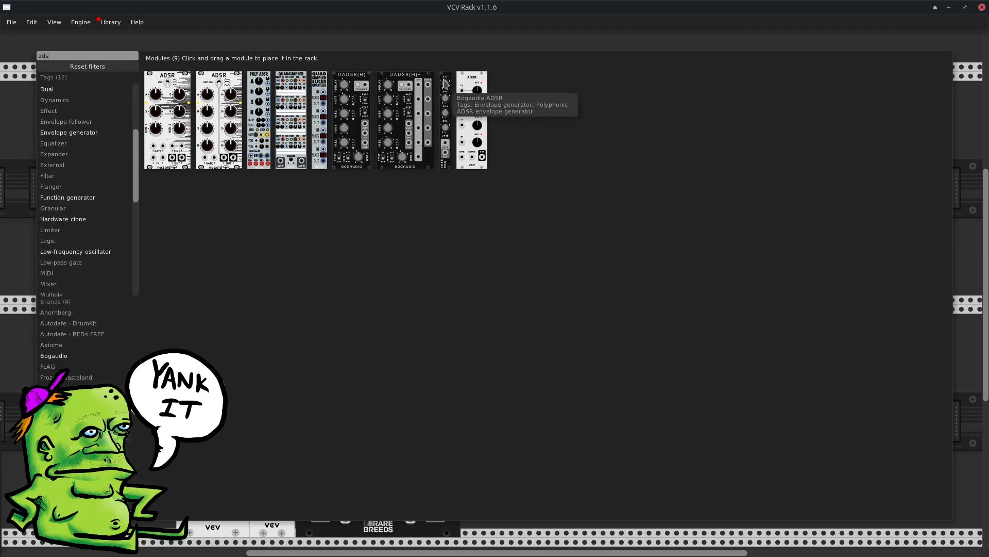
pyautogui.moveTo(445, 86); pyautogui.dragTo(539, 471)
# Route Polygene's OUT into the Bogaudio ADSR's GATE and its OUT into the VCV ADSR's GATE, repositioning the module near Polygene
pyautogui.moveTo(446, 343); pyautogui.dragTo(427, 206)
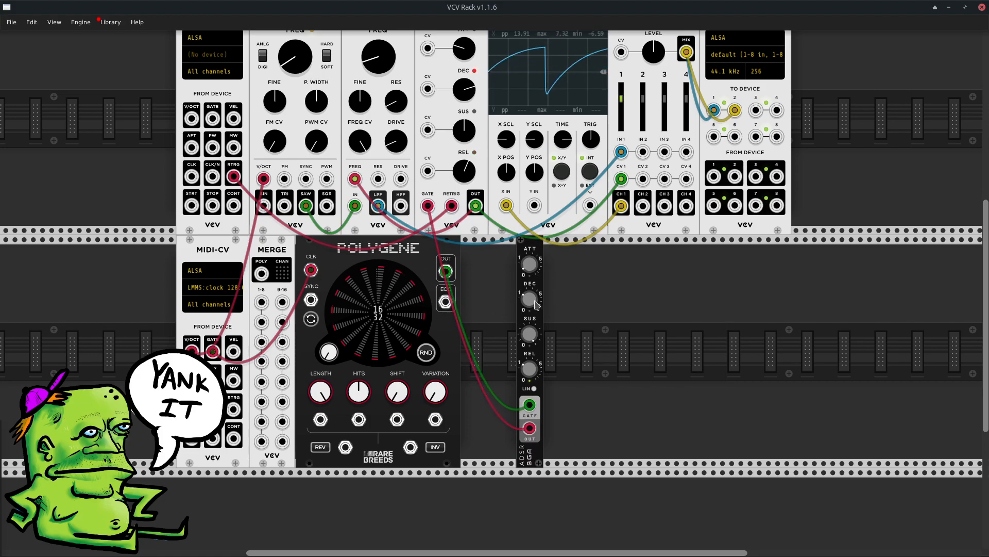
pyautogui.moveTo(527, 292); pyautogui.dragTo(471, 293)
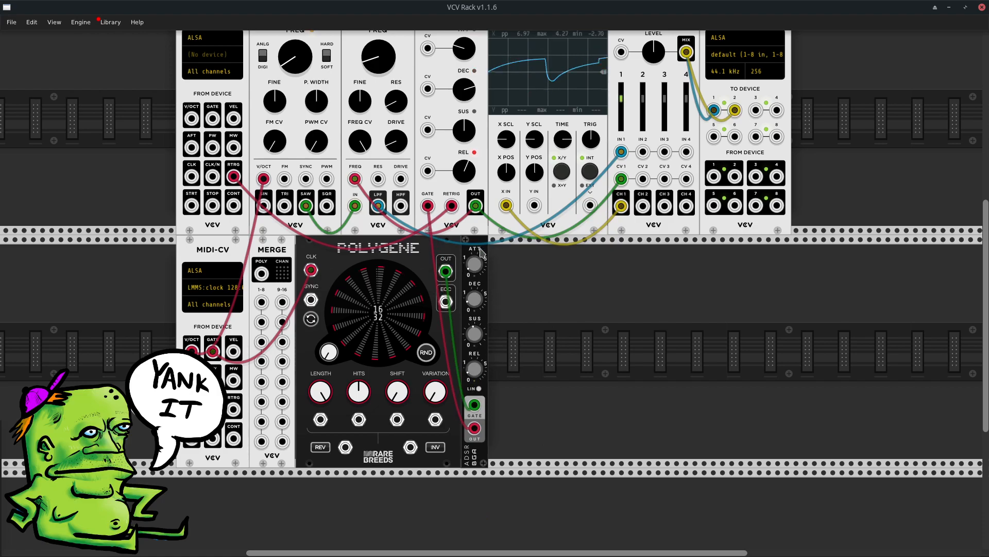
pyautogui.moveTo(478, 251); pyautogui.dragTo(496, 253)
pyautogui.scroll(3, 557, 281)
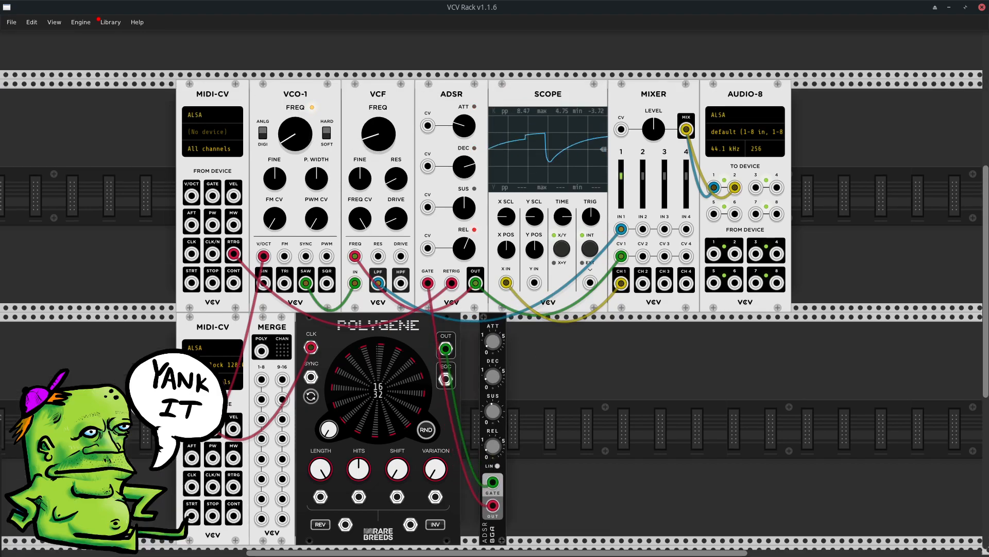
# Feed the VCF's IN from VCO-1's TRI output instead of SAW, and readjust the VCO-1 and VCF FREQ knobs
pyautogui.moveTo(295, 134); pyautogui.dragTo(295, 124)
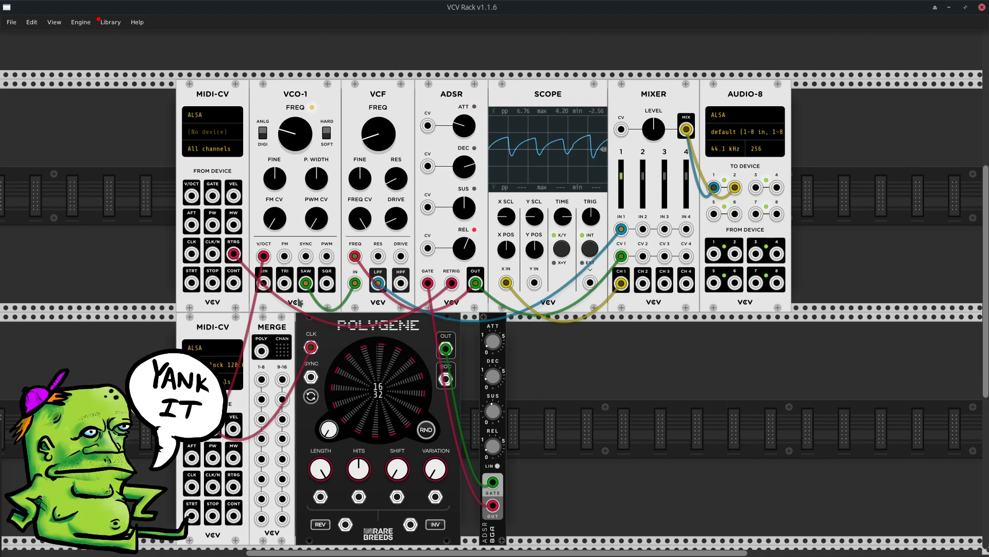
pyautogui.rightClick(306, 284)
pyautogui.moveTo(284, 283); pyautogui.dragTo(355, 283)
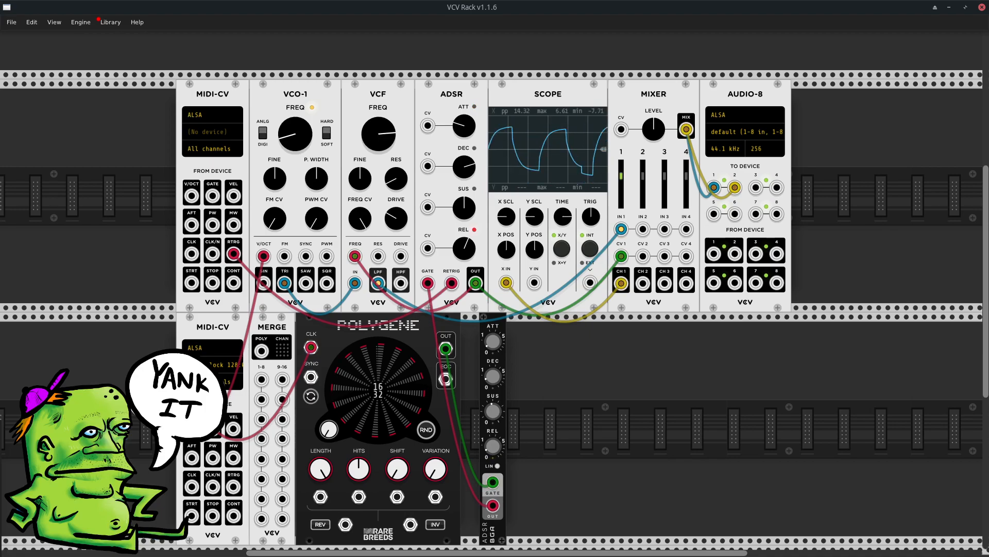
pyautogui.moveTo(378, 142); pyautogui.dragTo(377, 124)
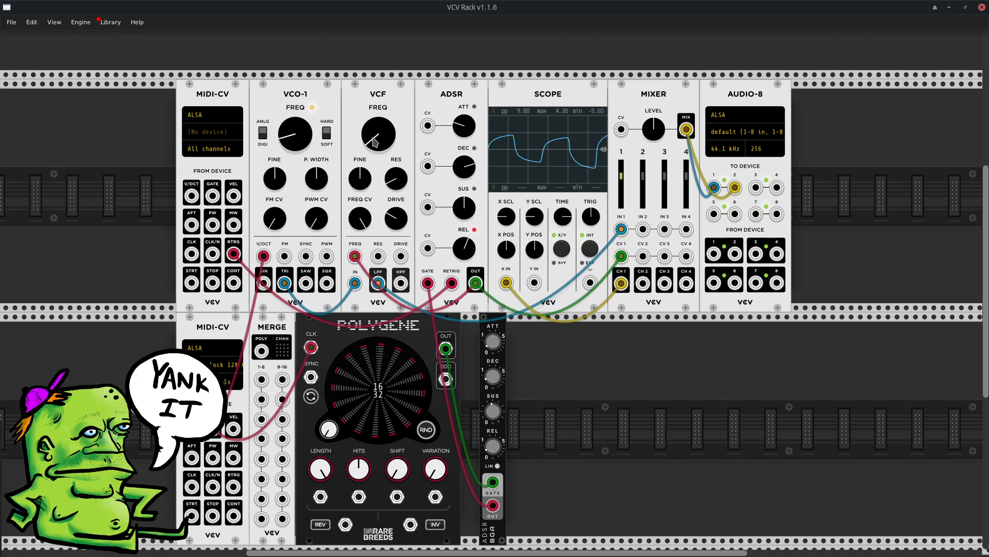
# Move the Bogaudio ADSR back flush against Polygene
pyautogui.moveTo(501, 319); pyautogui.dragTo(483, 319)
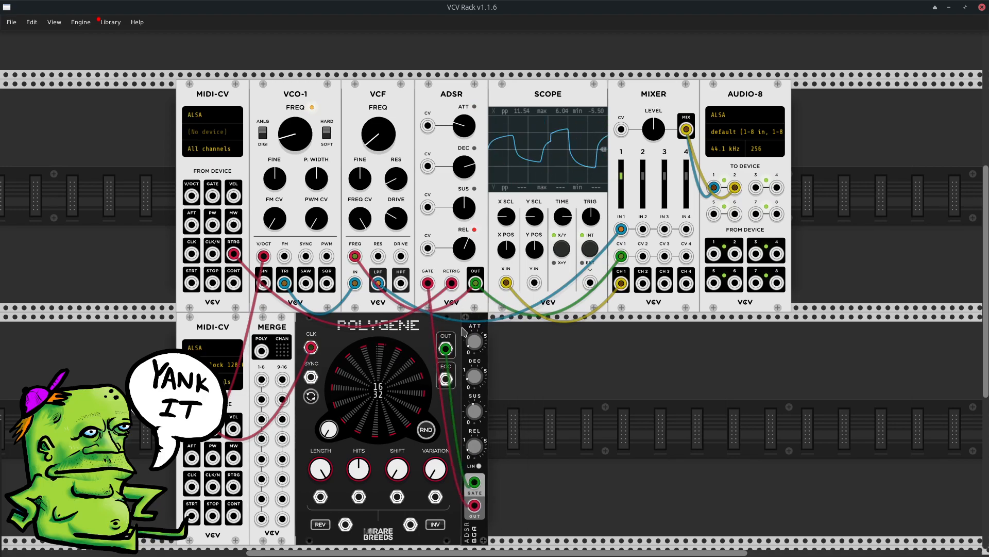
pyautogui.rightClick(610, 354)
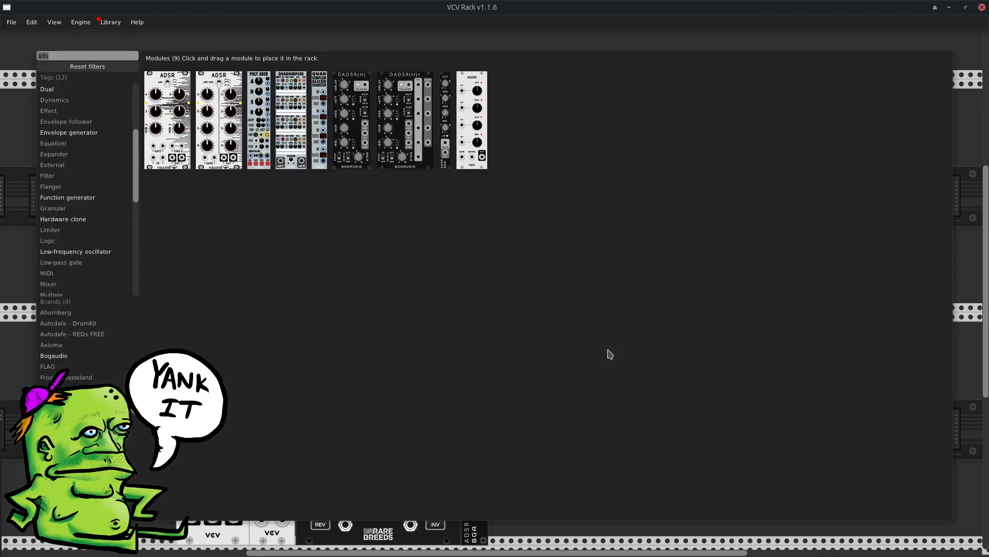
pyautogui.press('Escape')
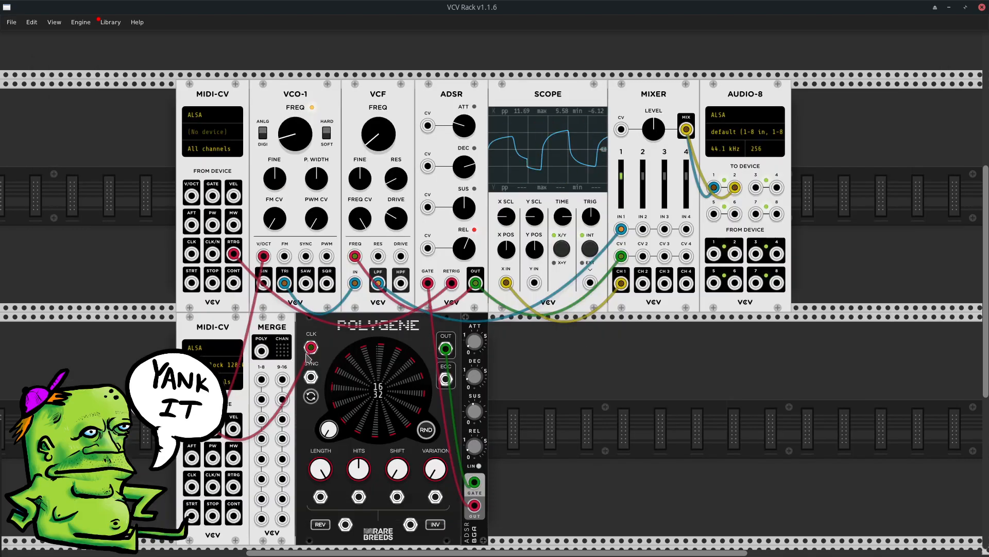
# Patch the second MIDI-CV's GATE through Merge's first four inputs into Polygene's CLK, and set Polygene's HITS to 19
pyautogui.moveTo(234, 428); pyautogui.dragTo(262, 399)
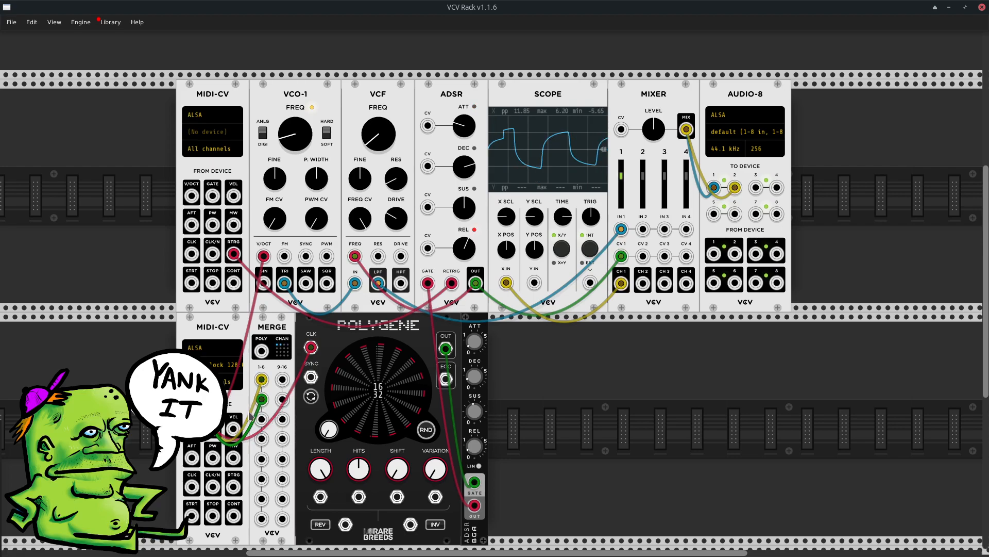
pyautogui.moveTo(213, 428); pyautogui.dragTo(262, 438)
pyautogui.moveTo(308, 352)
pyautogui.mouseDown()
pyautogui.moveTo(296, 360)
pyautogui.moveTo(311, 348)
pyautogui.mouseUp()
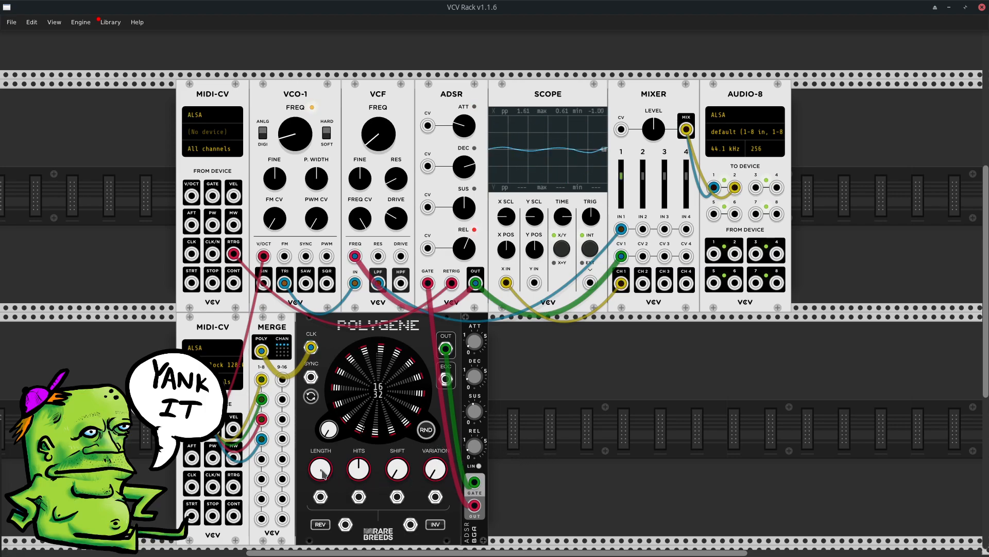
pyautogui.moveTo(355, 477); pyautogui.dragTo(355, 478)
pyautogui.moveTo(367, 469); pyautogui.dragTo(363, 431)
# Search the modules for vco and place VCO-2 in the lower row beyond the Bogaudio ADSR
pyautogui.rightClick(589, 377)
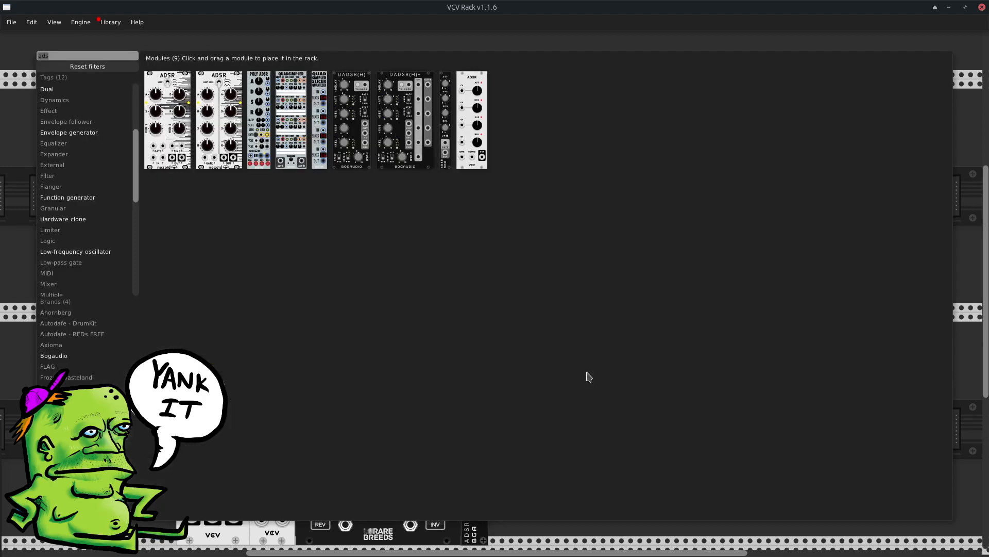
pyautogui.press('Escape')
pyautogui.rightClick(580, 380)
pyautogui.write('vco')
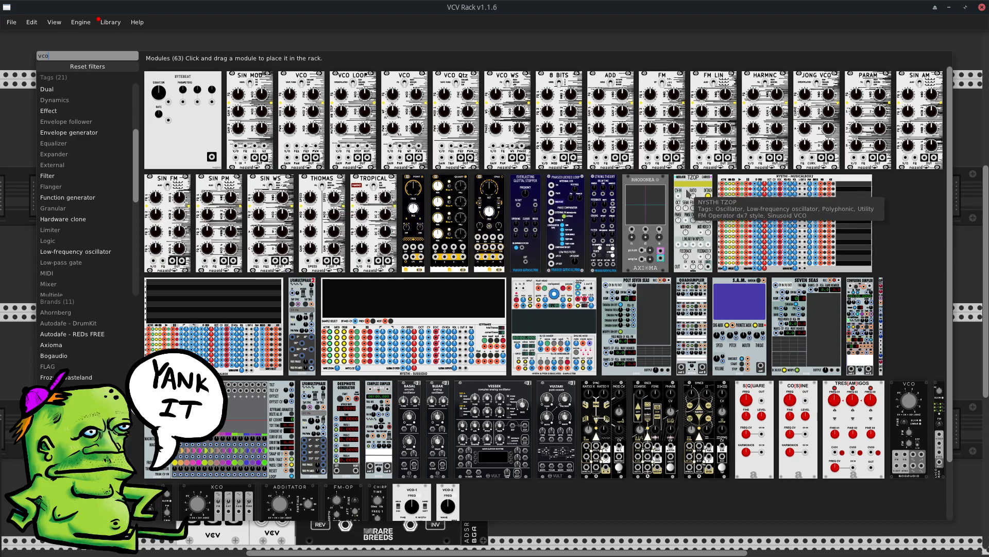
pyautogui.scroll(-2, 686, 194)
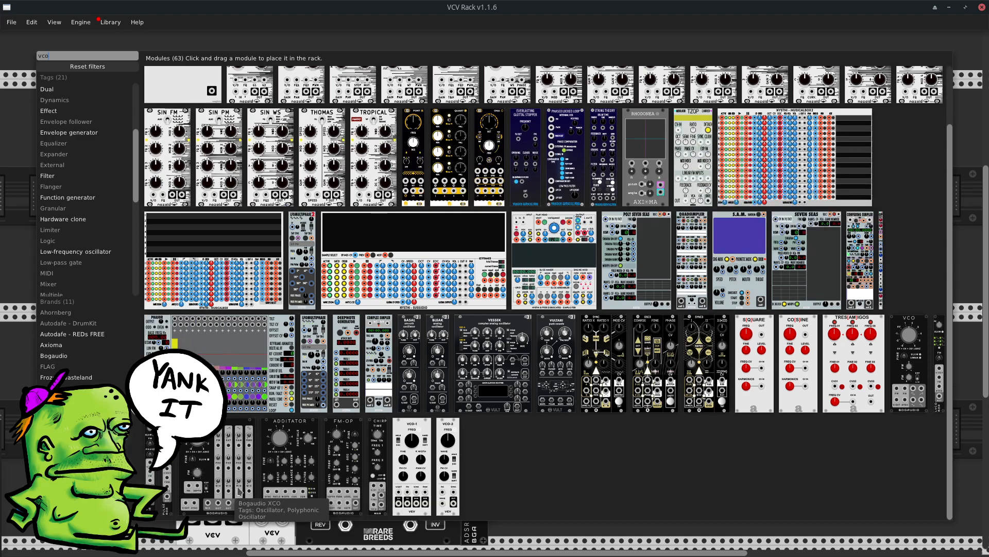
pyautogui.press('Escape')
pyautogui.moveTo(517, 330); pyautogui.dragTo(551, 342)
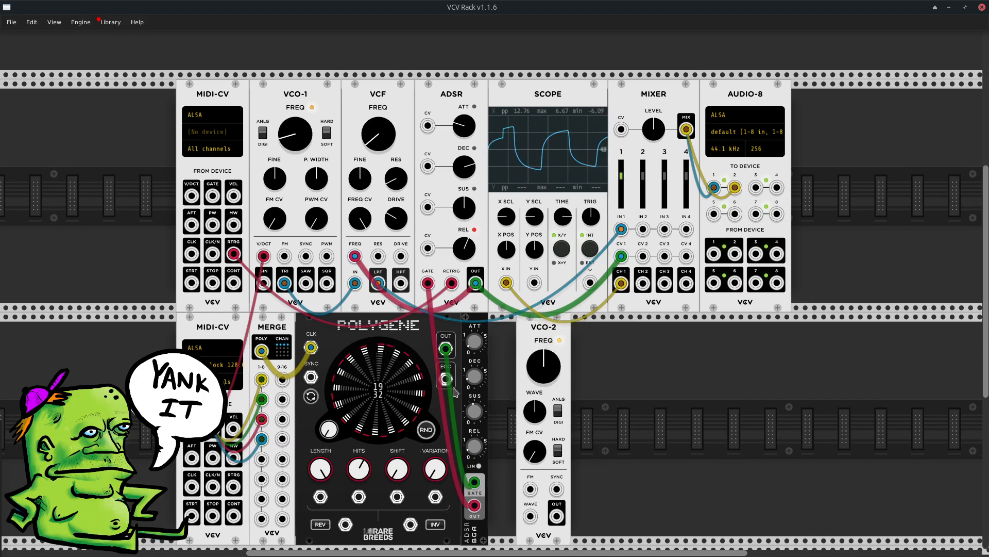
# Search for spli, insert the Split module between Polygene and the Bogaudio ADSR, and move VCO-2 against the ADSR
pyautogui.moveTo(479, 325); pyautogui.dragTo(542, 335)
pyautogui.rightClick(496, 336)
pyautogui.write('spli')
pyautogui.moveTo(180, 87); pyautogui.dragTo(508, 319)
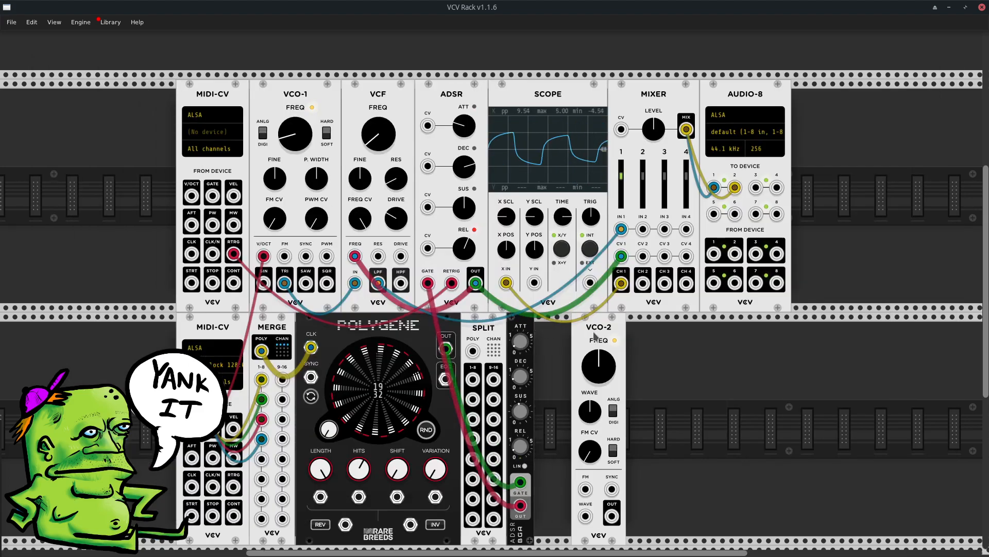
pyautogui.moveTo(593, 331); pyautogui.dragTo(516, 333)
# Connect Polygene's OUT to Split's POLY input and replace the Bogaudio ADSR's GATE cable with one from Split's first output
pyautogui.moveTo(448, 346); pyautogui.dragTo(473, 351)
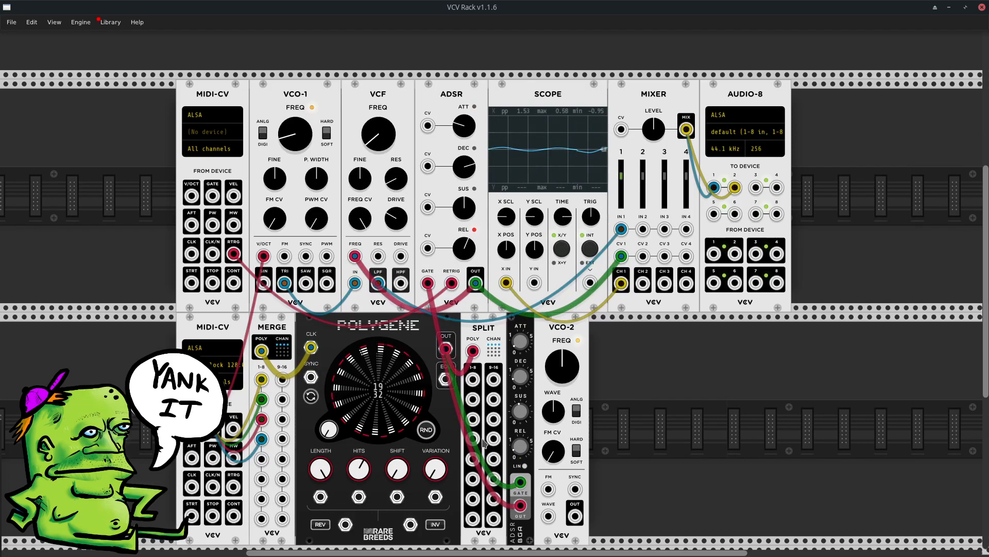
pyautogui.moveTo(520, 484); pyautogui.dragTo(683, 423)
pyautogui.moveTo(473, 380); pyautogui.dragTo(520, 487)
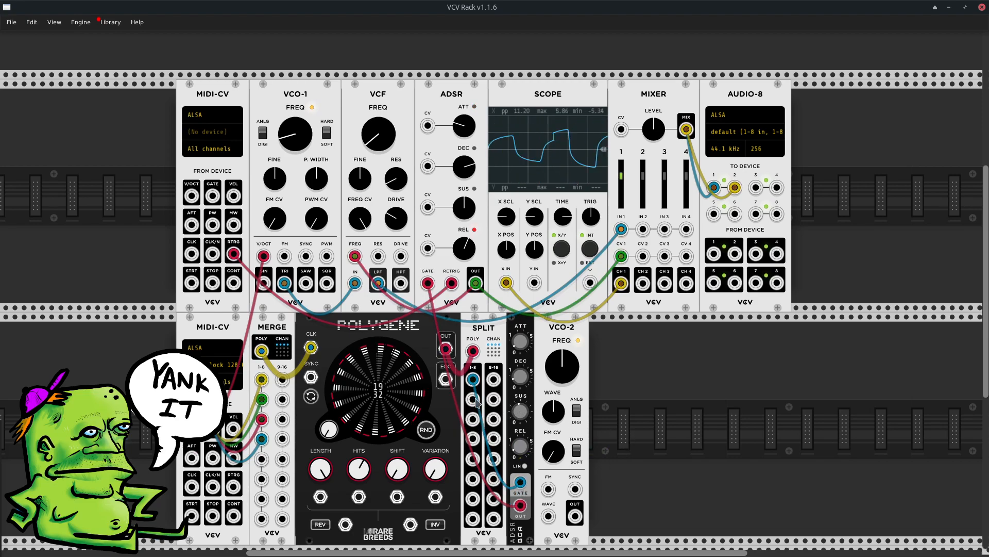
# Duplicate the Bogaudio ADSR next to the original and patch Split's second output into the copy's GATE
pyautogui.moveTo(473, 401); pyautogui.dragTo(653, 408)
pyautogui.moveTo(558, 336)
pyautogui.mouseDown()
pyautogui.moveTo(659, 336)
pyautogui.moveTo(560, 338)
pyautogui.mouseUp()
pyautogui.hotkey('ctrl', 'd')
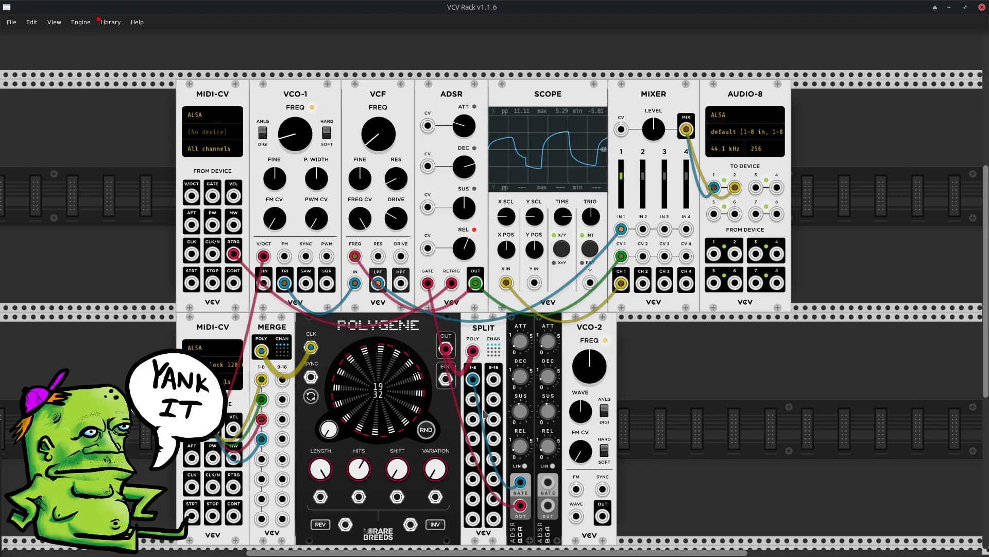
pyautogui.moveTo(473, 399); pyautogui.dragTo(547, 482)
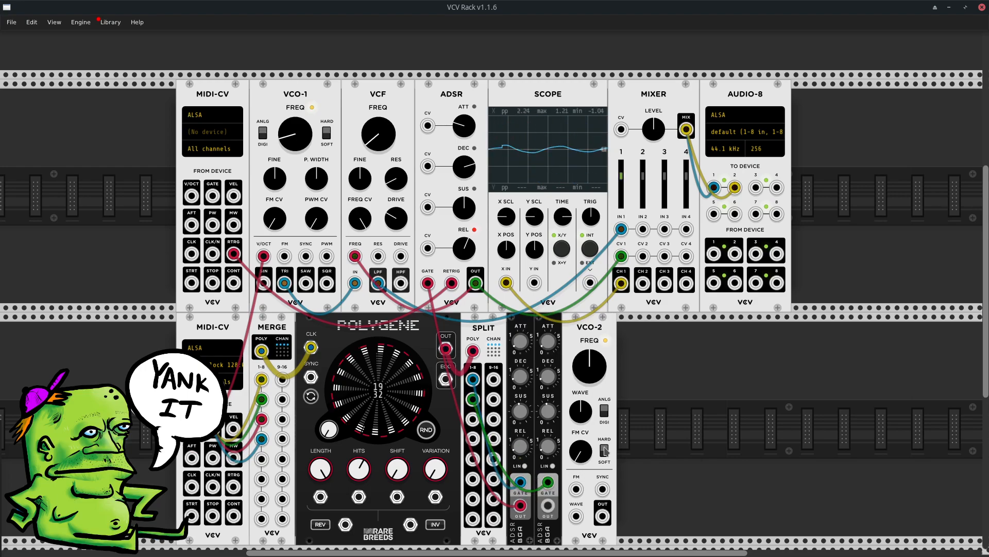
# Switch Polygene to its next channel and set that channel's HITS to 6
pyautogui.scroll(1, 330, 438)
pyautogui.scroll(-2, 337, 443)
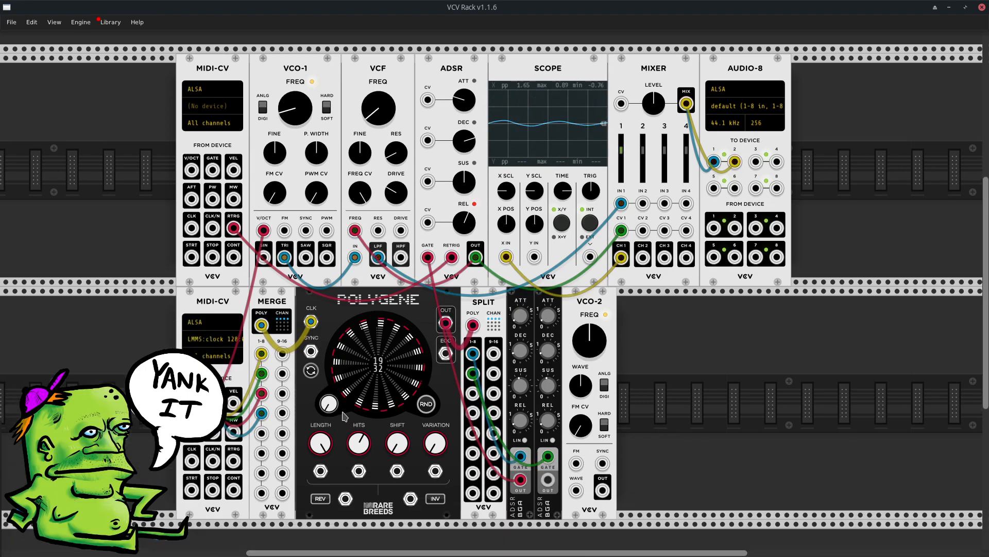
pyautogui.moveTo(324, 403); pyautogui.dragTo(324, 394)
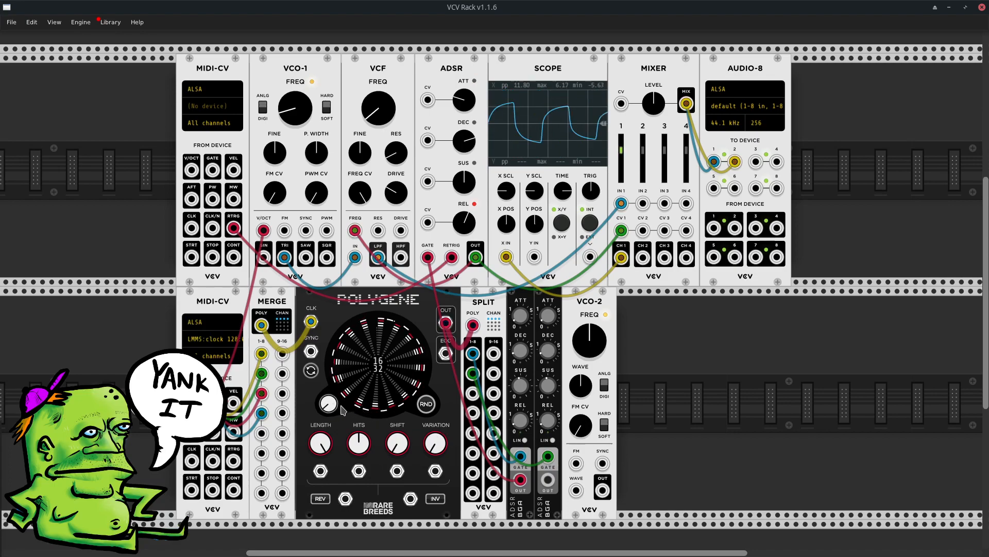
pyautogui.moveTo(359, 442); pyautogui.dragTo(360, 428)
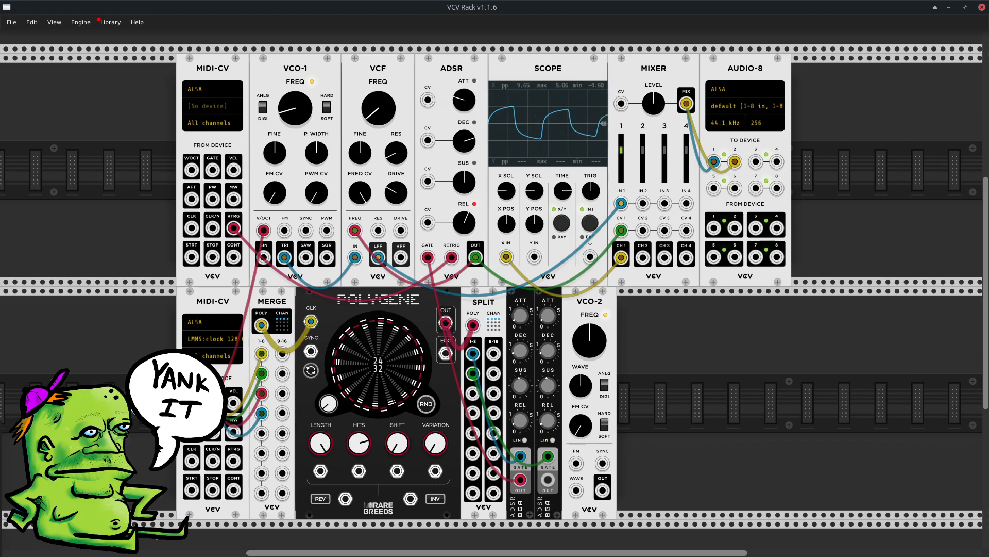
pyautogui.moveTo(359, 442); pyautogui.dragTo(359, 456)
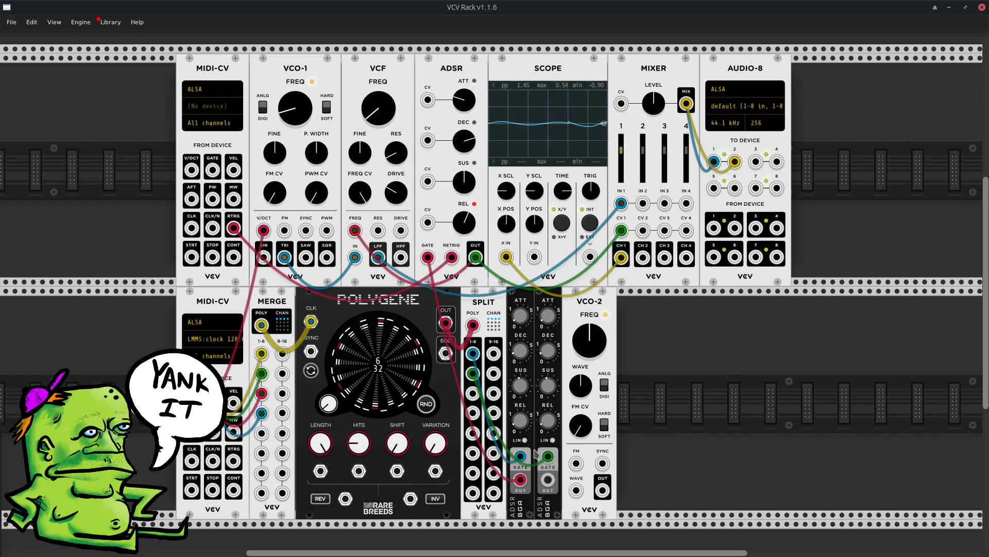
# Patch VCO-2's OUT into Mixer IN 2 and the duplicated ADSR's OUT into CV 2, and raise VCO-2's FREQ
pyautogui.moveTo(550, 484); pyautogui.dragTo(643, 203)
pyautogui.moveTo(547, 480)
pyautogui.mouseDown()
pyautogui.moveTo(616, 417)
pyautogui.moveTo(650, 281)
pyautogui.moveTo(643, 230)
pyautogui.mouseUp()
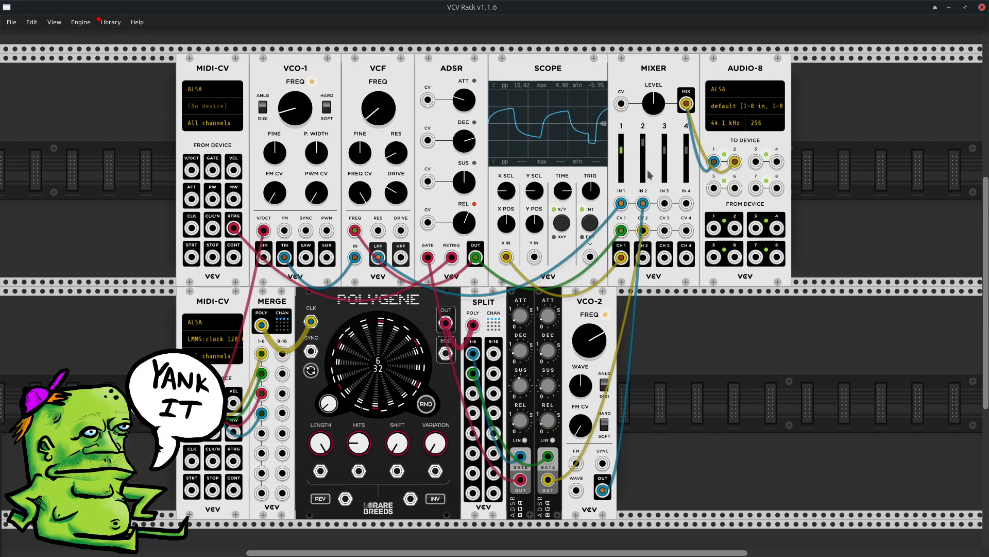
# Search the modules for rever, change the search to delay, and place the VCV Delay module against VCO-2
pyautogui.rightClick(678, 368)
pyautogui.write('rever')
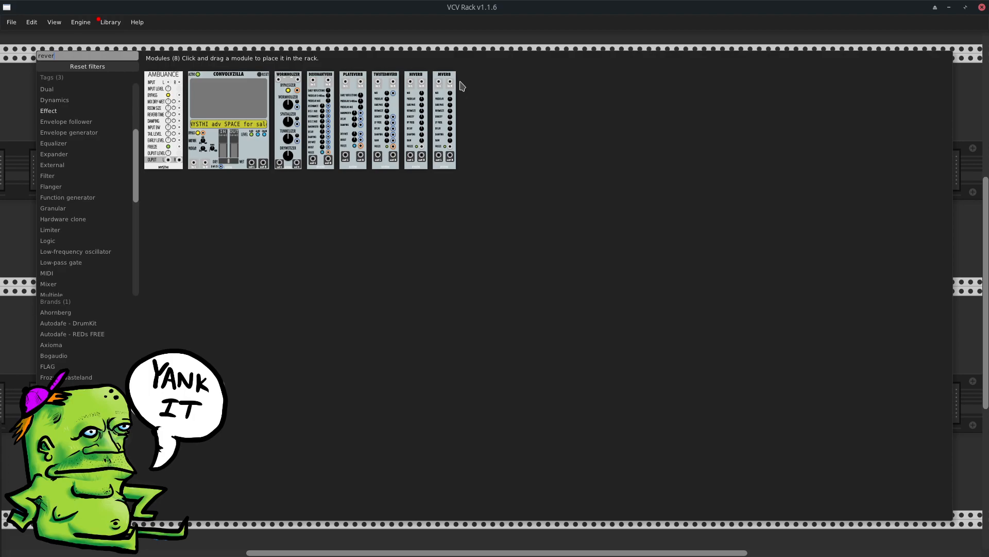
pyautogui.press('BackSpace')
pyautogui.press('BackSpace')
pyautogui.press('BackSpace')
pyautogui.write('delay')
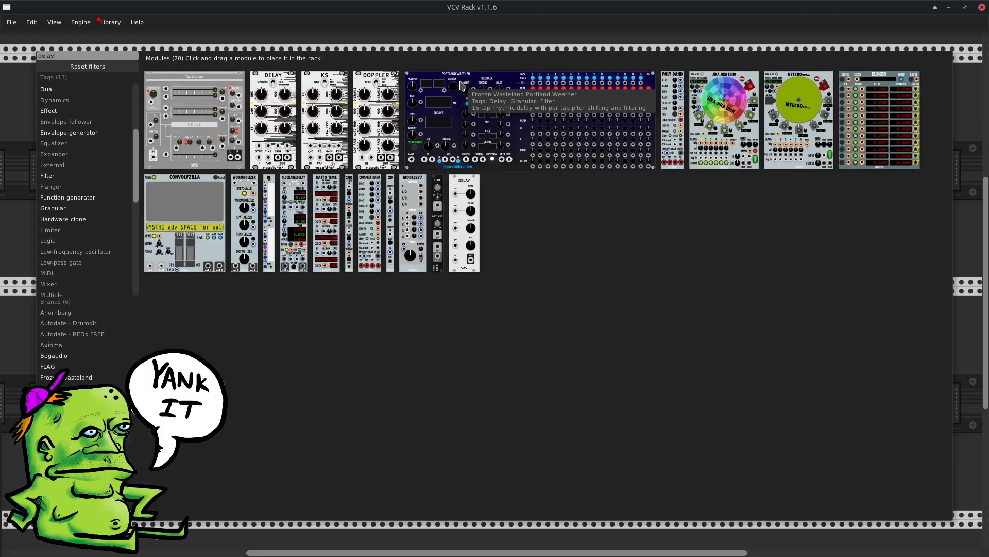
pyautogui.press('Escape')
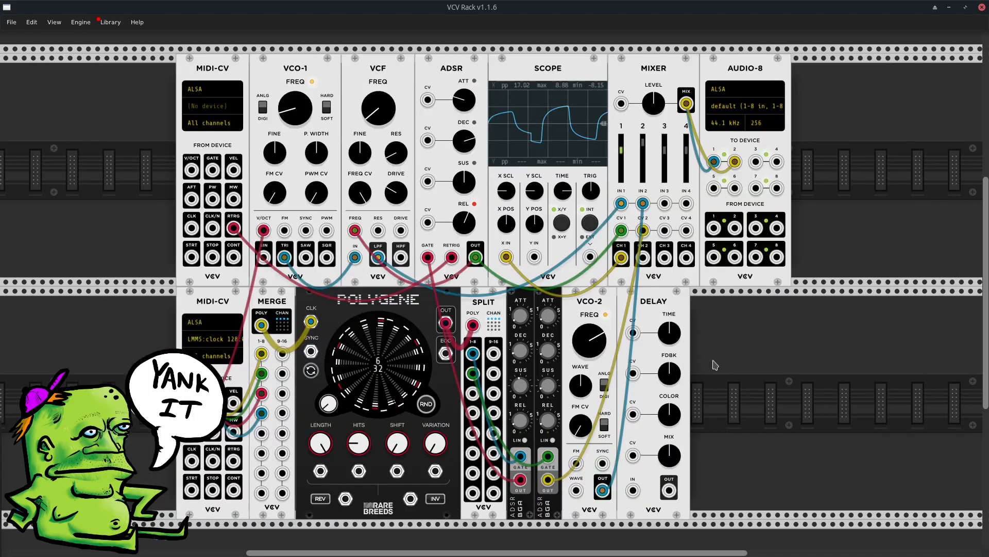
# Unplug VCO-2's output from Mixer IN 2 and route it into the Delay's IN
pyautogui.moveTo(757, 379); pyautogui.dragTo(551, 335)
pyautogui.moveTo(437, 160); pyautogui.dragTo(693, 351)
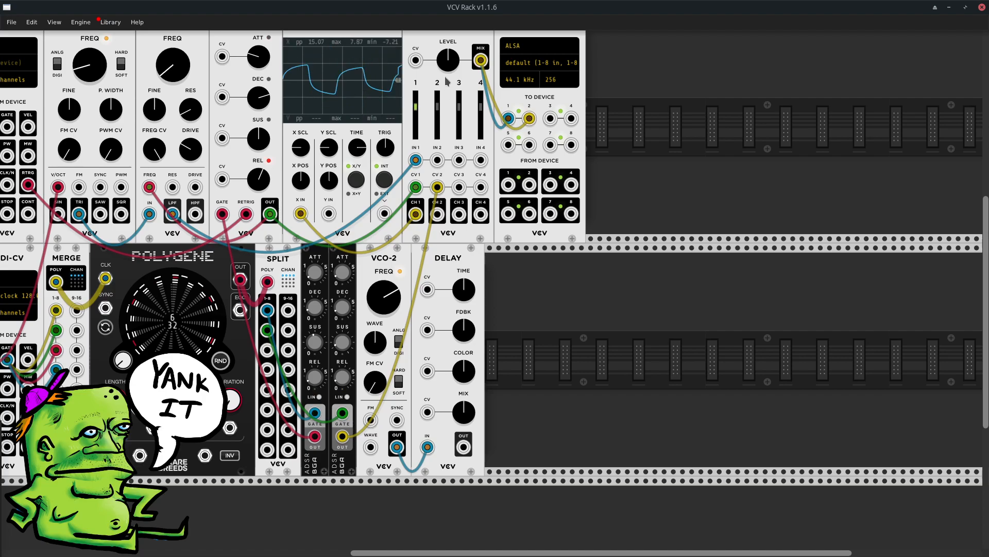
# Duplicate the Mixer and place the copy against the Delay module
pyautogui.scroll(2, 447, 85)
pyautogui.hotkey('ctrl', 'd')
pyautogui.moveTo(463, 46); pyautogui.dragTo(499, 513)
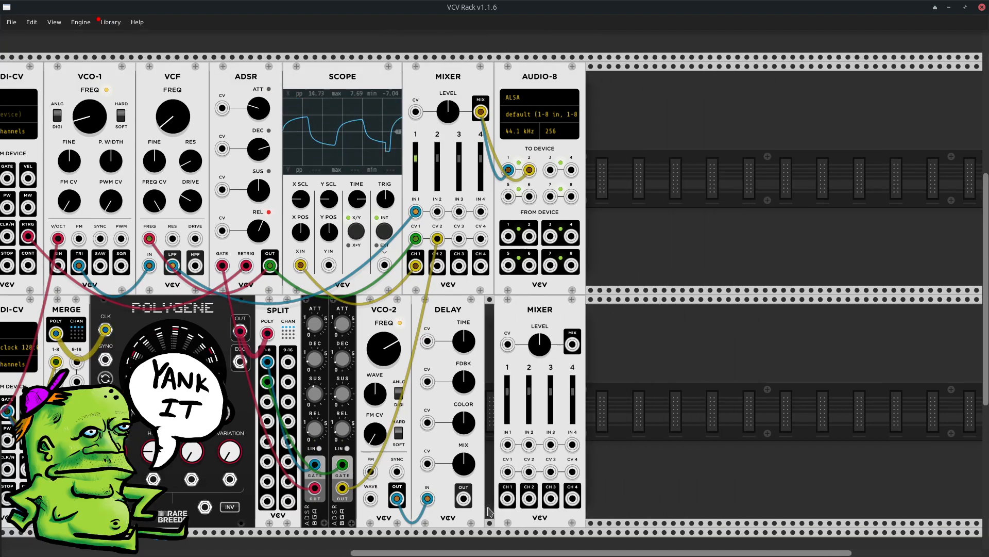
pyautogui.scroll(-1, 660, 378)
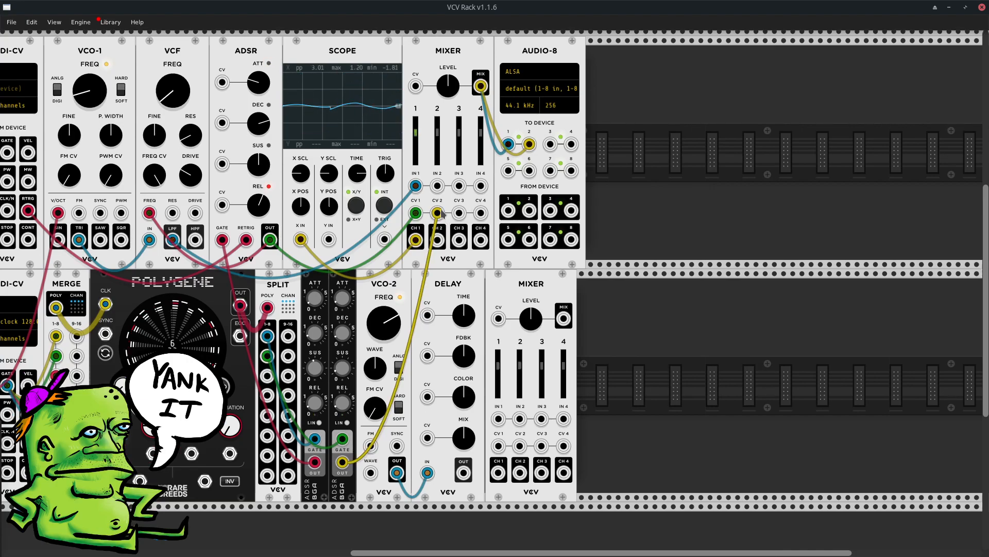
# Move the second ADSR's output cable from the first Mixer's CV 2 to the new Mixer's CV 1, and patch Delay's OUT into its IN 1
pyautogui.moveTo(629, 553); pyautogui.dragTo(566, 553)
pyautogui.scroll(1, 838, 321)
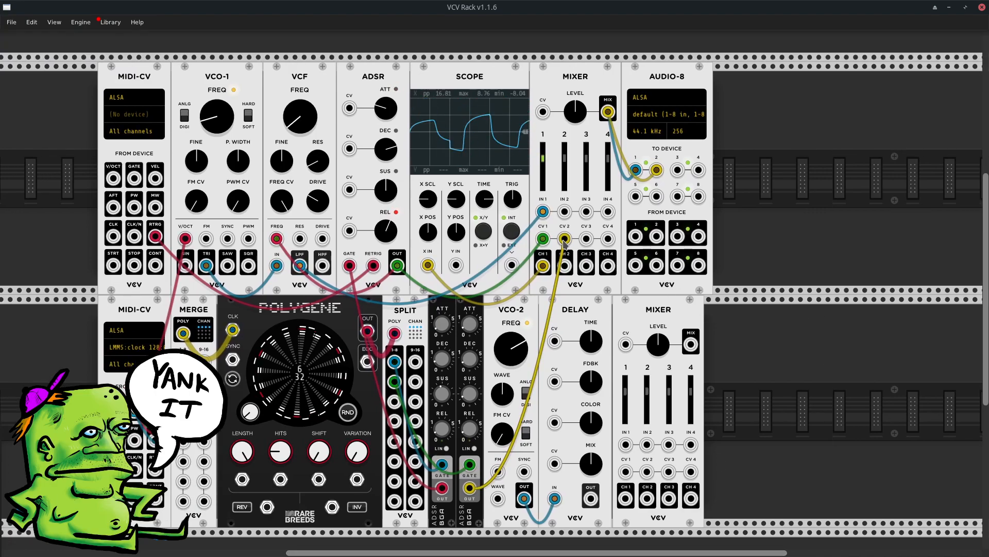
pyautogui.moveTo(564, 240); pyautogui.dragTo(626, 374)
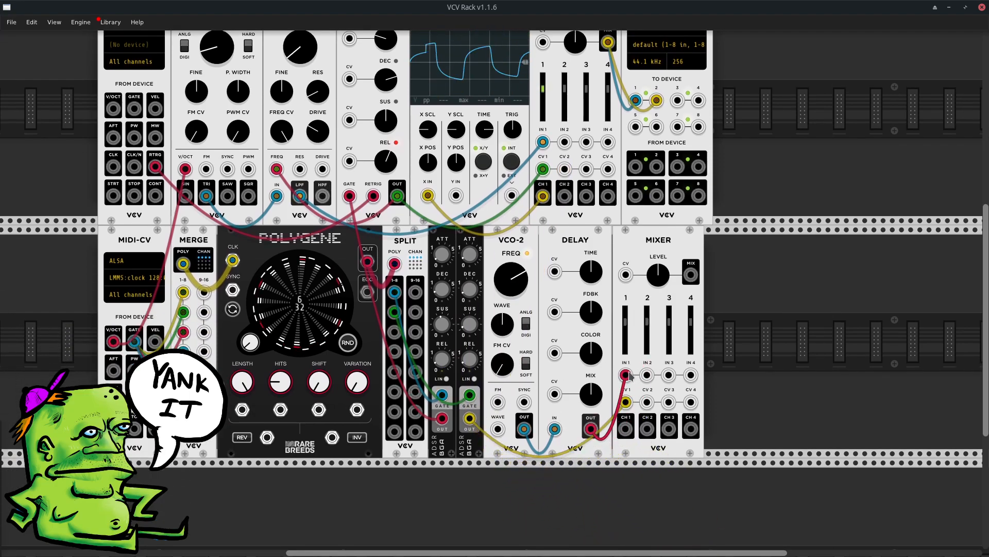
pyautogui.moveTo(626, 429); pyautogui.dragTo(967, 388)
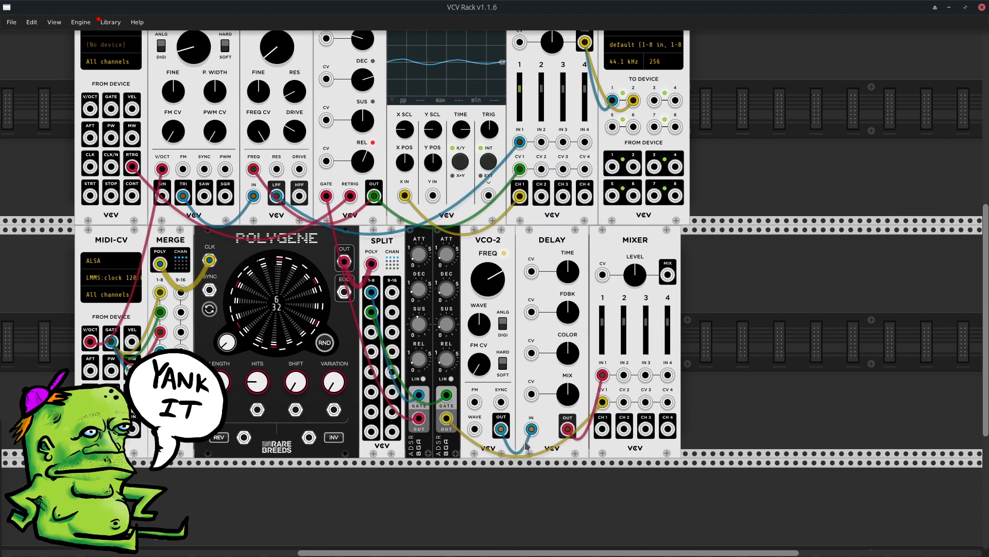
# Route VCO-2's OUT into the new Mixer's IN 1, its CH 1 into Delay's IN, and Delay's OUT into the first Mixer's IN 2
pyautogui.moveTo(567, 428); pyautogui.dragTo(501, 428)
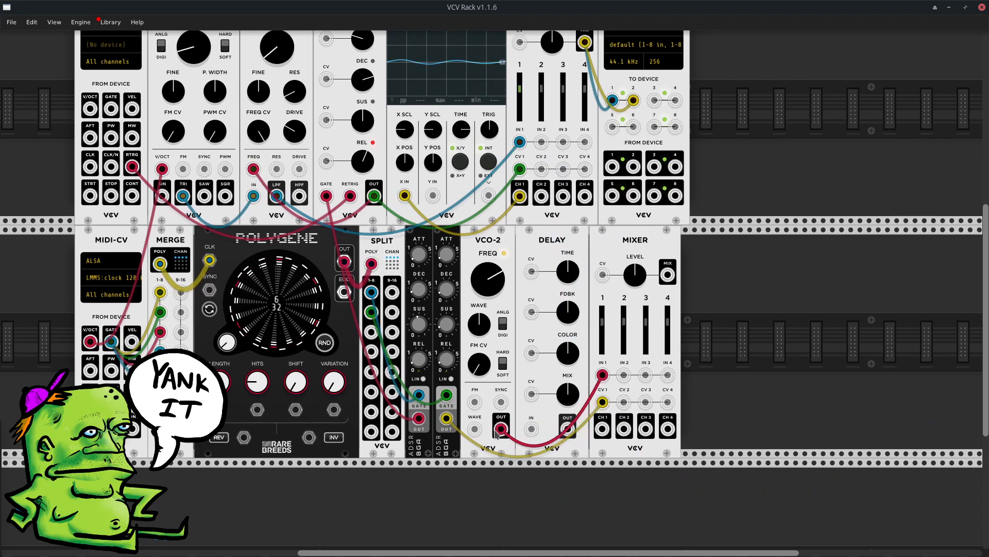
pyautogui.moveTo(602, 429); pyautogui.dragTo(541, 142)
pyautogui.scroll(2, 747, 266)
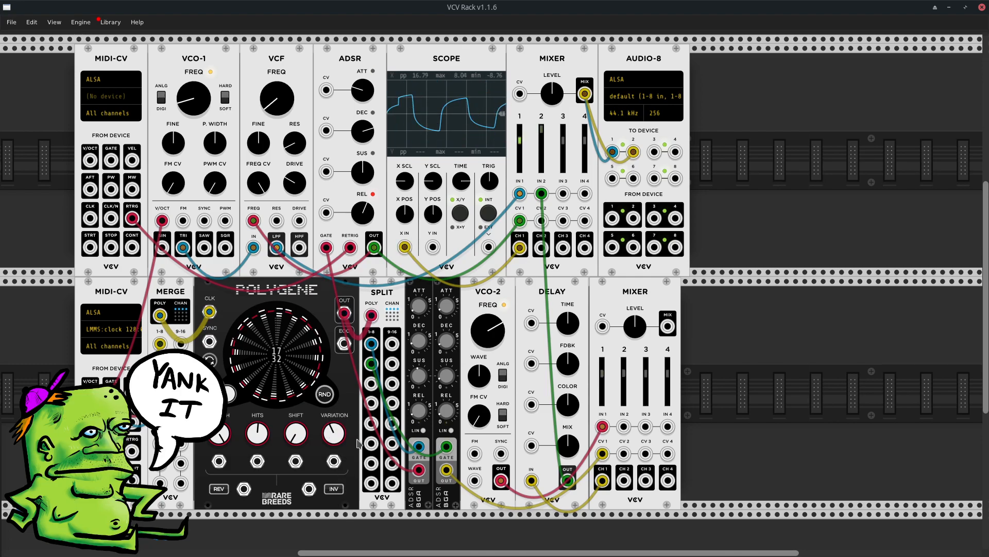
# Search the modules for tess and place the Axioma Tesseract in the row beneath Polygene
pyautogui.scroll(-5, 673, 359)
pyautogui.rightClick(320, 431)
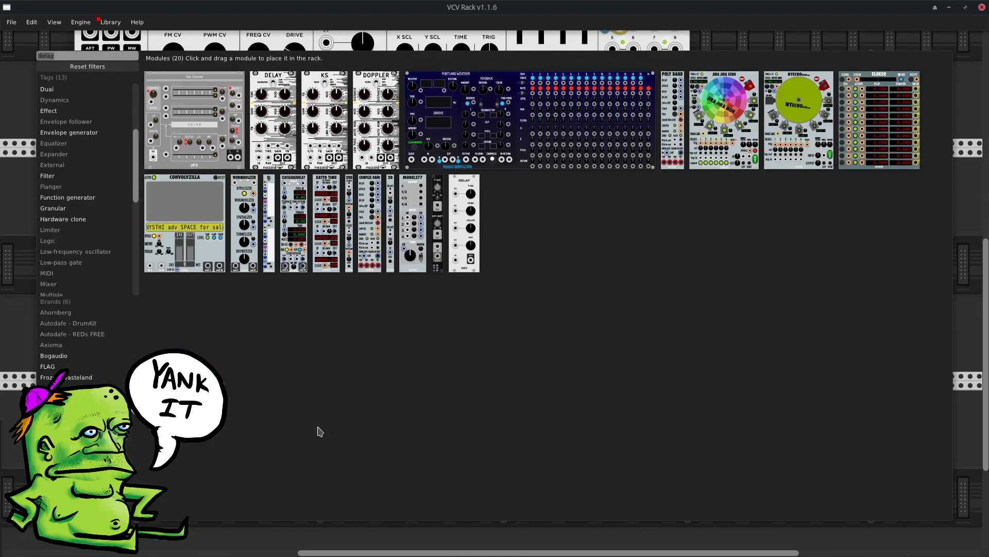
pyautogui.write('tesst')
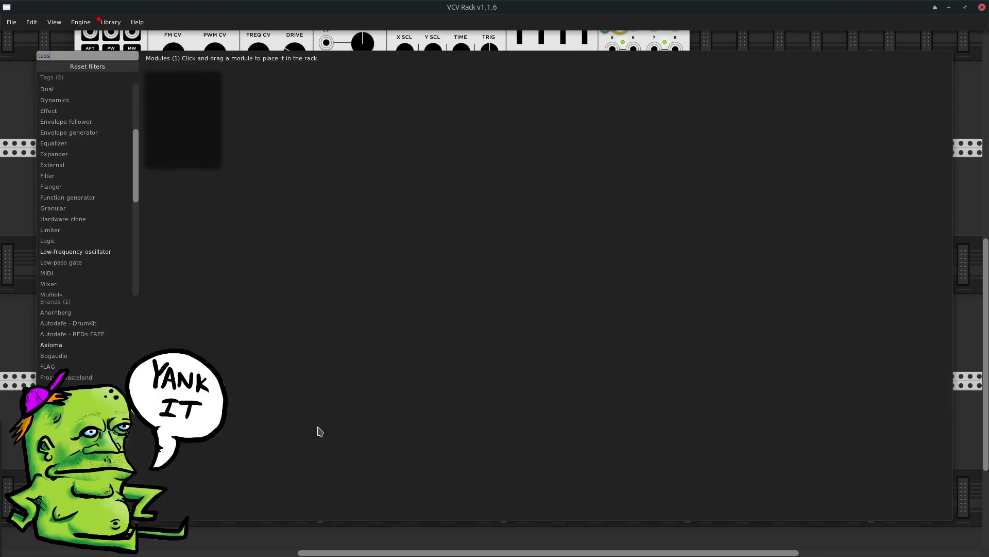
pyautogui.moveTo(186, 85); pyautogui.dragTo(52, 206)
pyautogui.moveTo(324, 457); pyautogui.dragTo(351, 464)
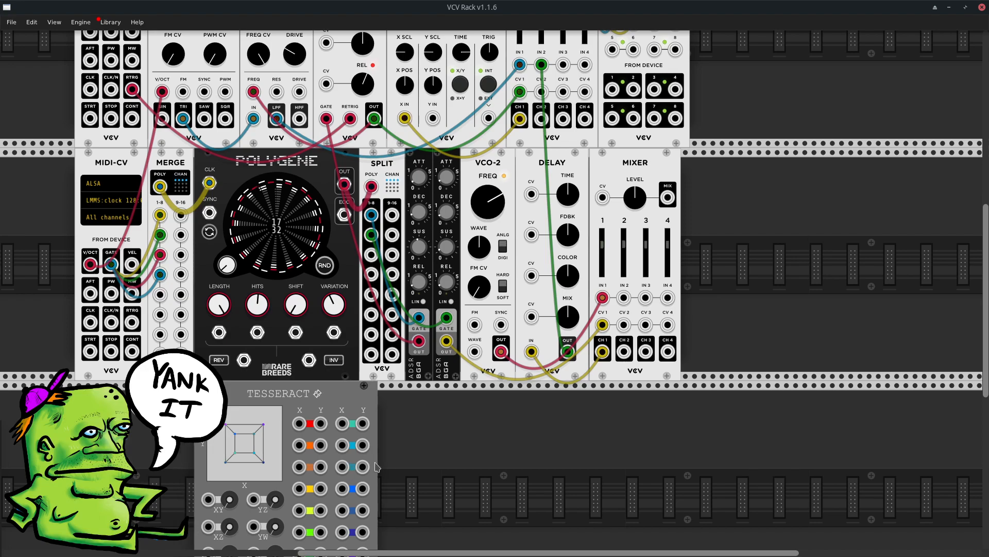
pyautogui.scroll(-4, 170, 332)
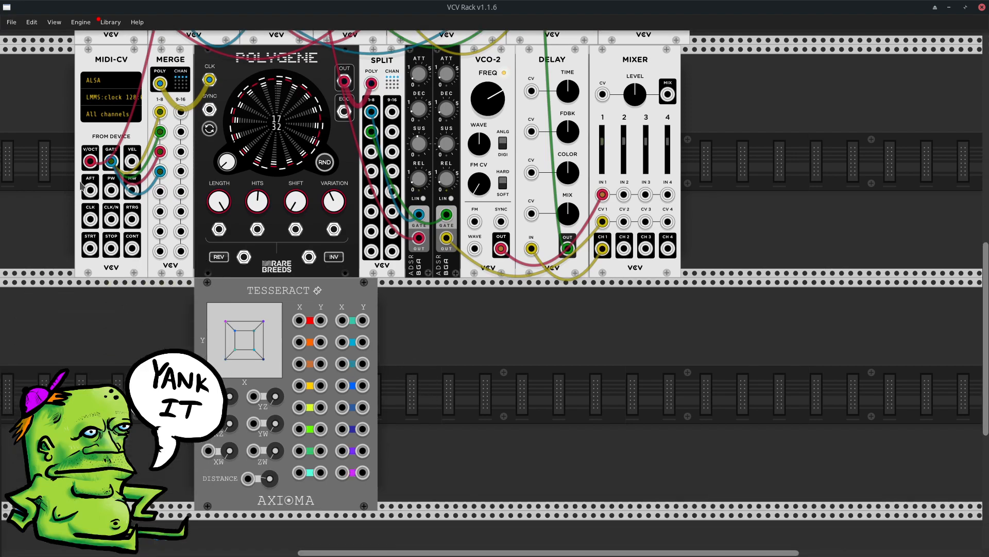
# Try patching Split's third output into Tesseract's XY input
pyautogui.scroll(1, 116, 230)
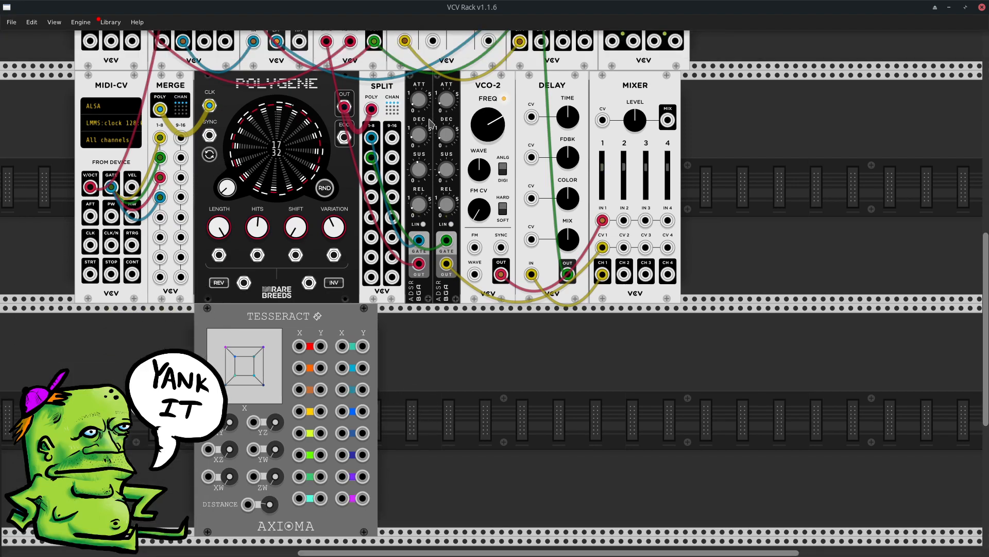
pyautogui.moveTo(371, 177); pyautogui.dragTo(208, 422)
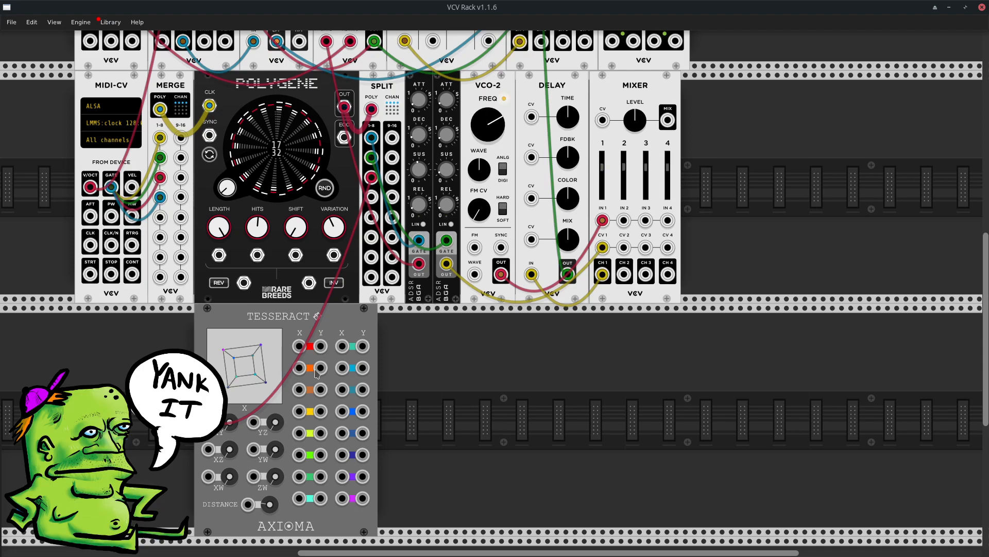
pyautogui.moveTo(371, 176); pyautogui.dragTo(519, 411)
# Patch the first BGA ADSR's OUT into Tesseract's XY input
pyautogui.moveTo(419, 264); pyautogui.dragTo(217, 438)
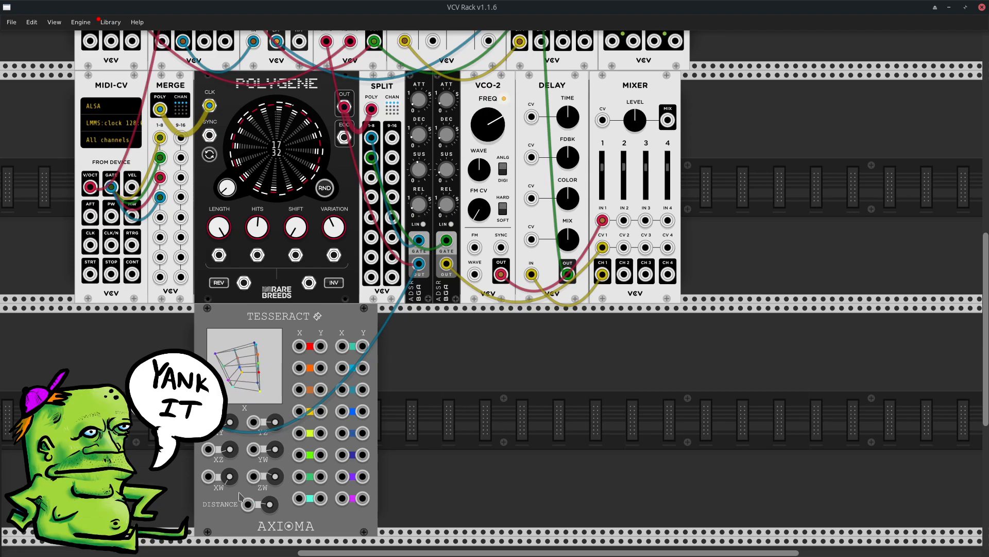
pyautogui.scroll(1, 564, 437)
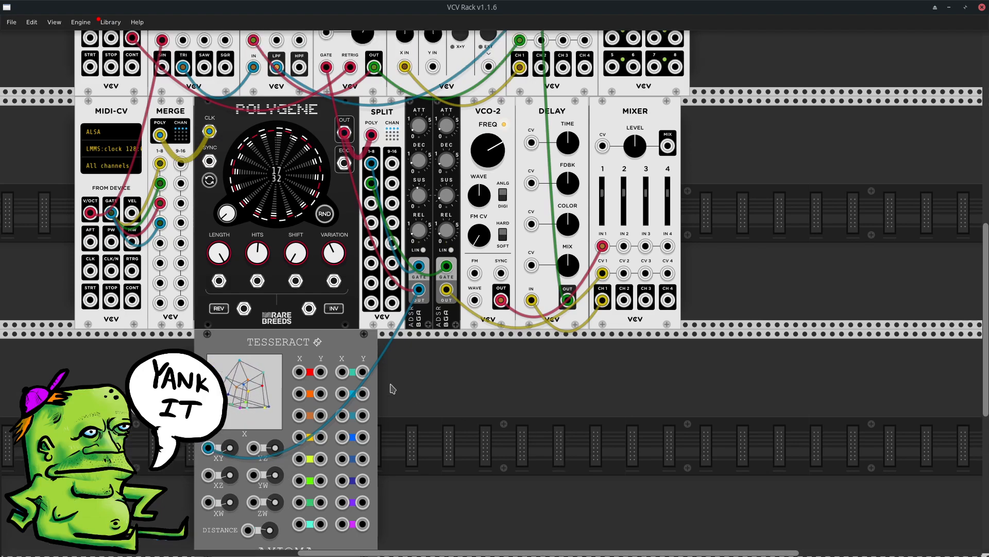
pyautogui.scroll(-2, 204, 299)
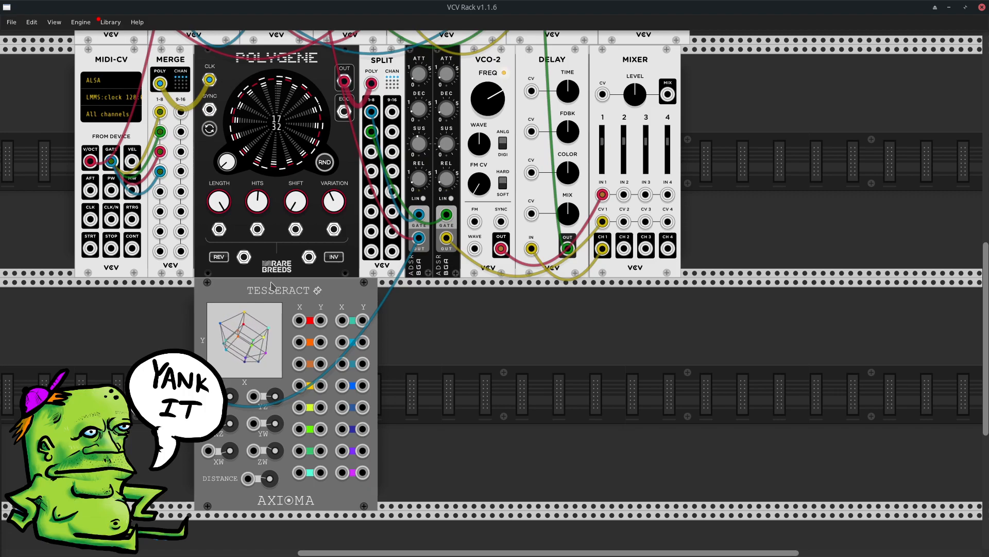
pyautogui.scroll(1, 310, 421)
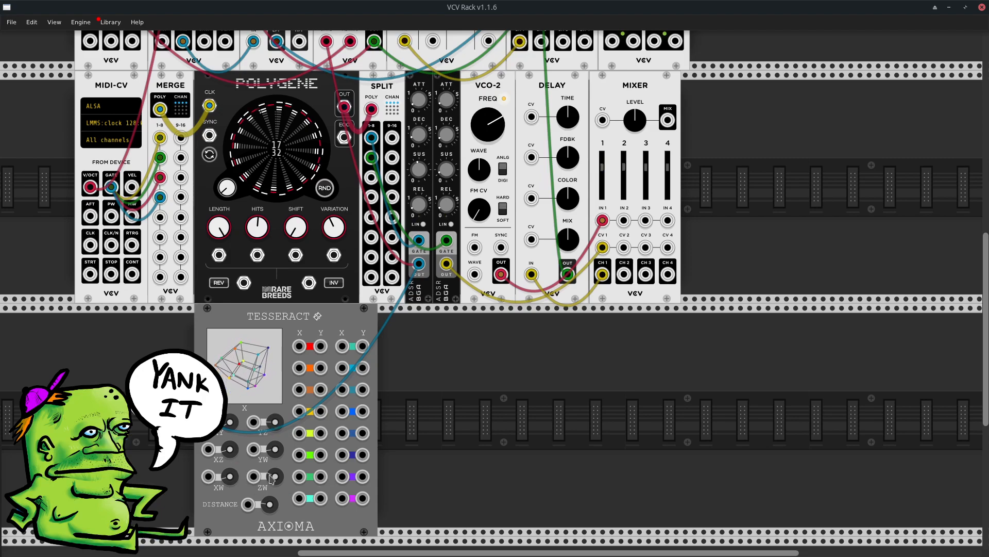
# Patch Tesseract's red X output into the VCF's RES input and move Tesseract beneath VCO-2
pyautogui.moveTo(298, 346); pyautogui.dragTo(245, 354)
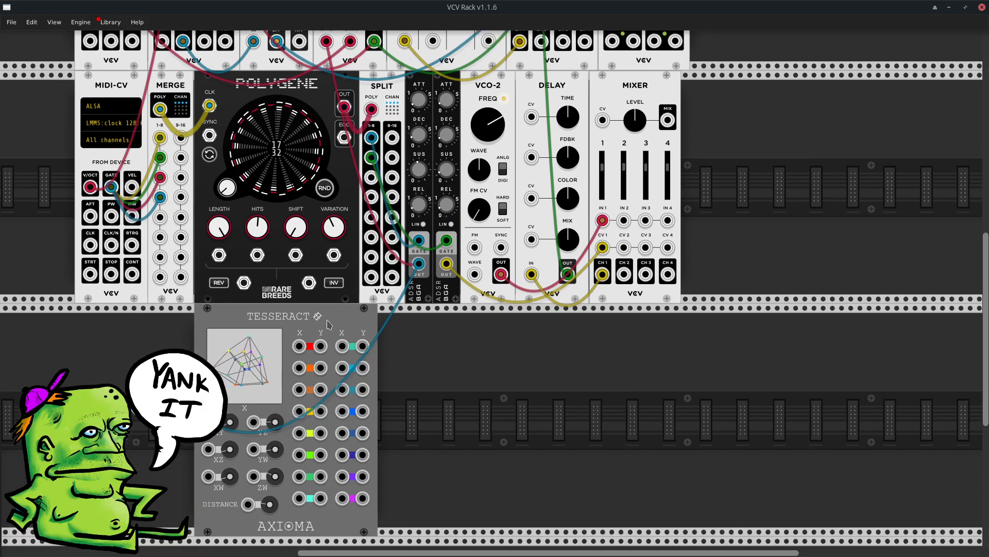
pyautogui.scroll(1, 321, 350)
pyautogui.scroll(1, 323, 349)
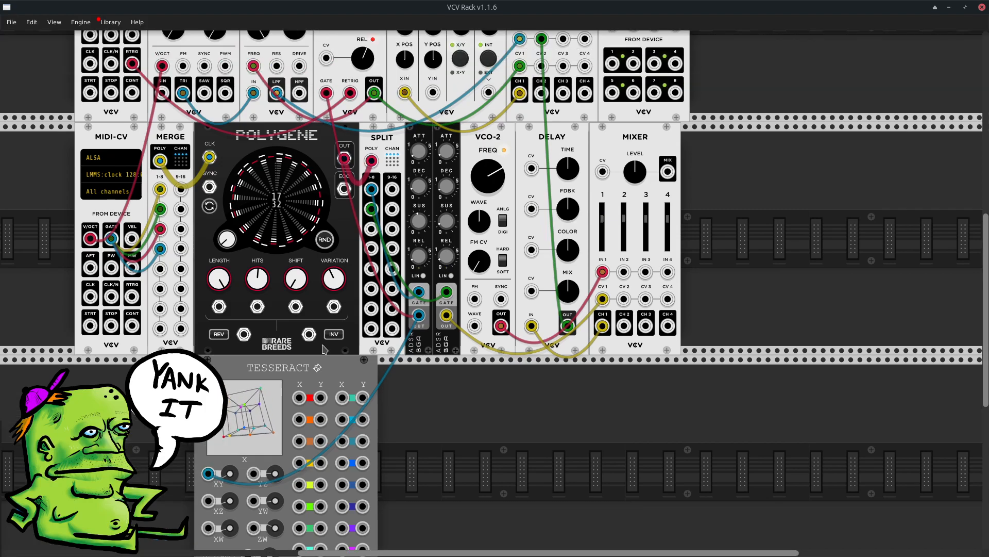
pyautogui.scroll(1, 319, 370)
pyautogui.moveTo(317, 408); pyautogui.dragTo(277, 208)
pyautogui.scroll(5, 214, 216)
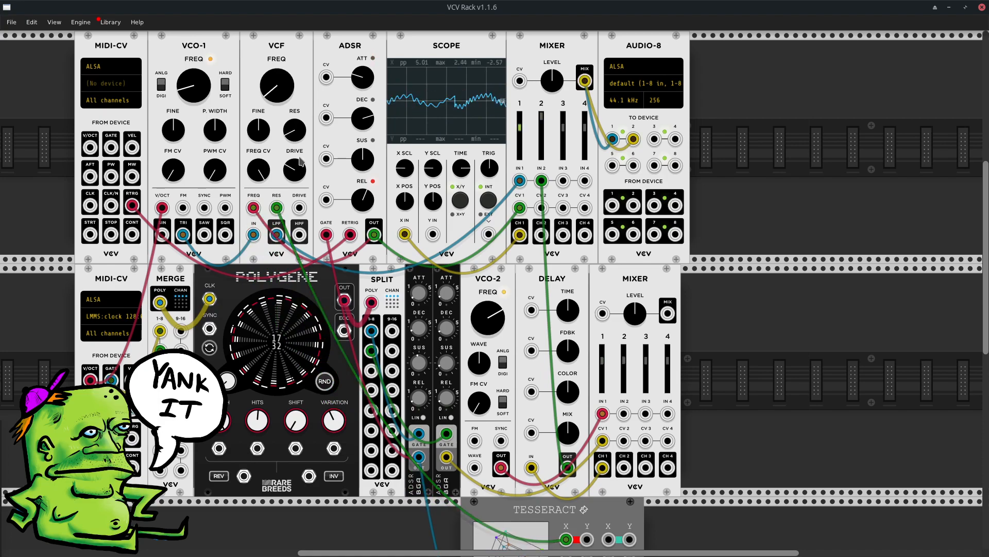
# Examine how Tesseract's rotation modulates the VCF, comparing its display with the Scope trace
pyautogui.scroll(-4, 299, 157)
pyautogui.scroll(-2, 296, 151)
pyautogui.scroll(4, 295, 151)
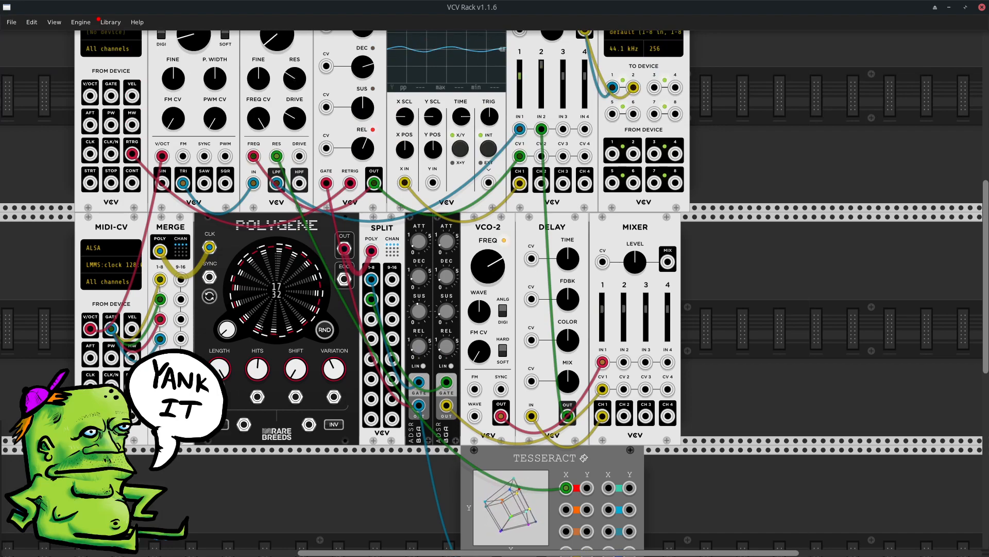
pyautogui.scroll(-5, 726, 345)
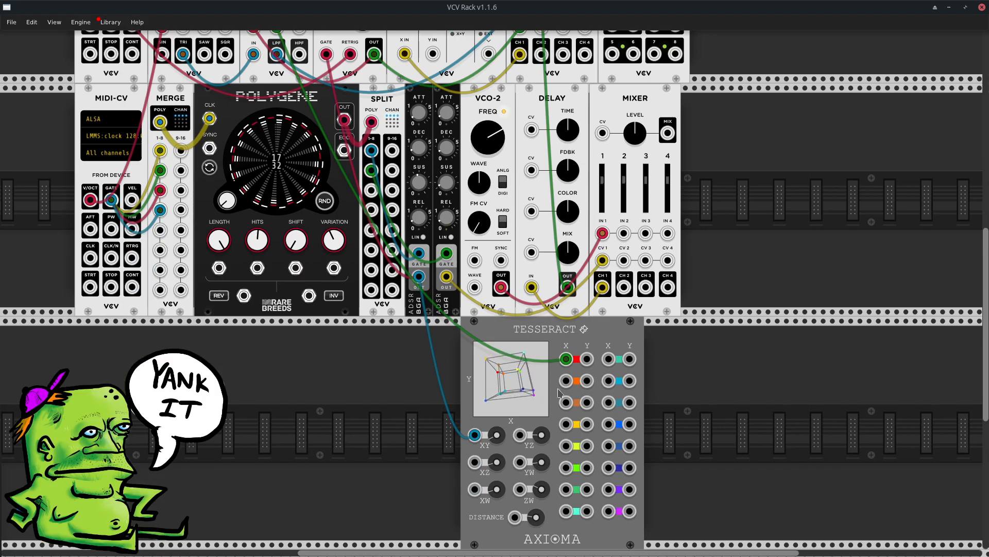
pyautogui.scroll(1, 746, 372)
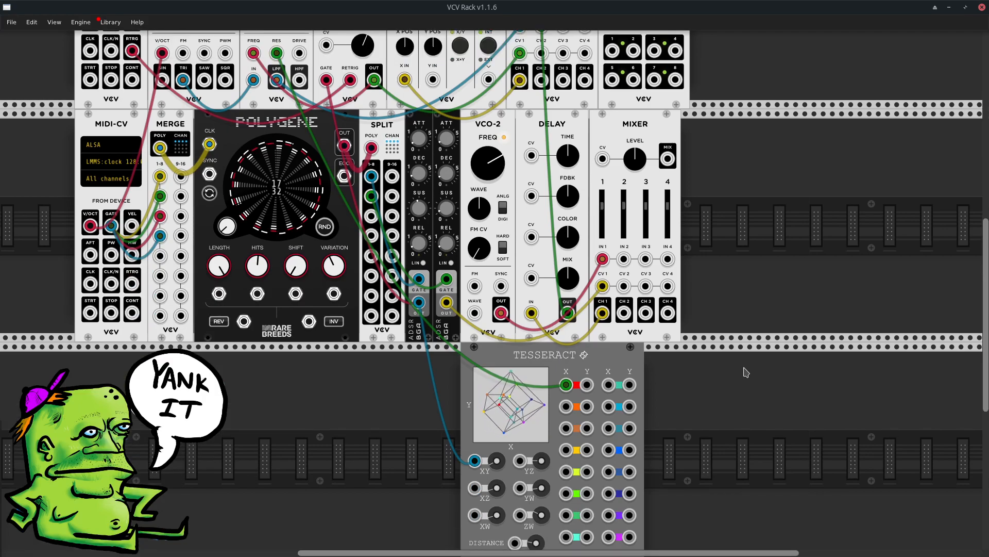
pyautogui.scroll(1, 746, 372)
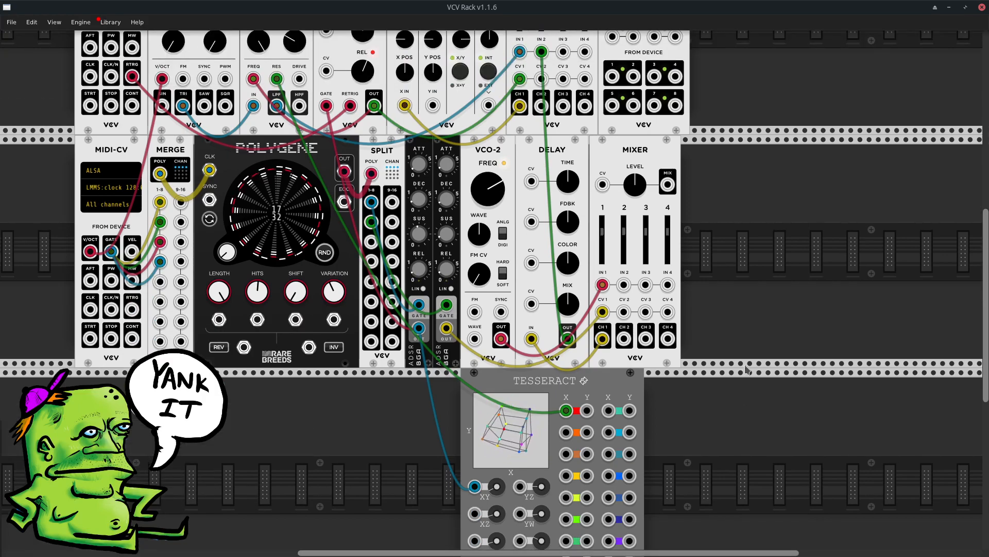
pyautogui.scroll(1, 734, 356)
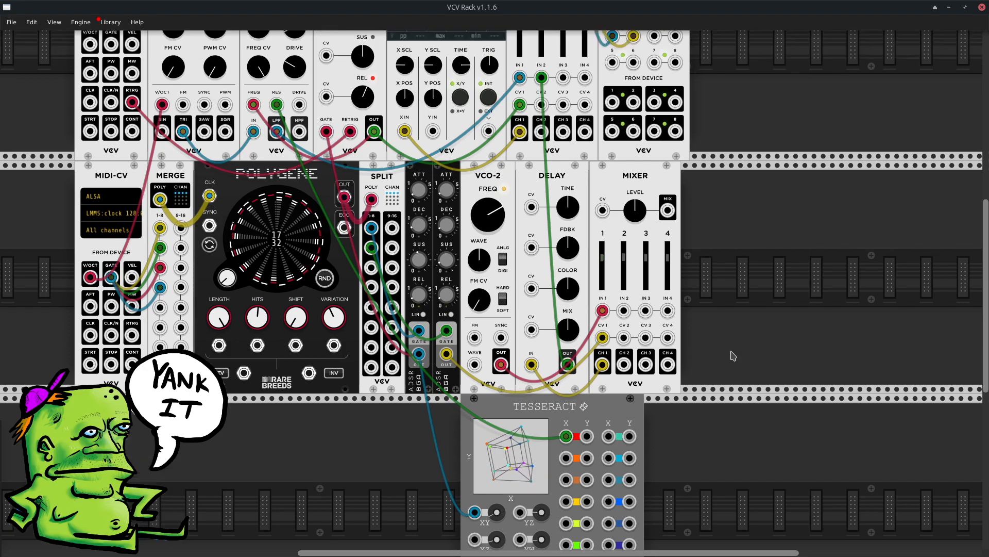
pyautogui.scroll(1, 733, 355)
pyautogui.scroll(-5, 735, 358)
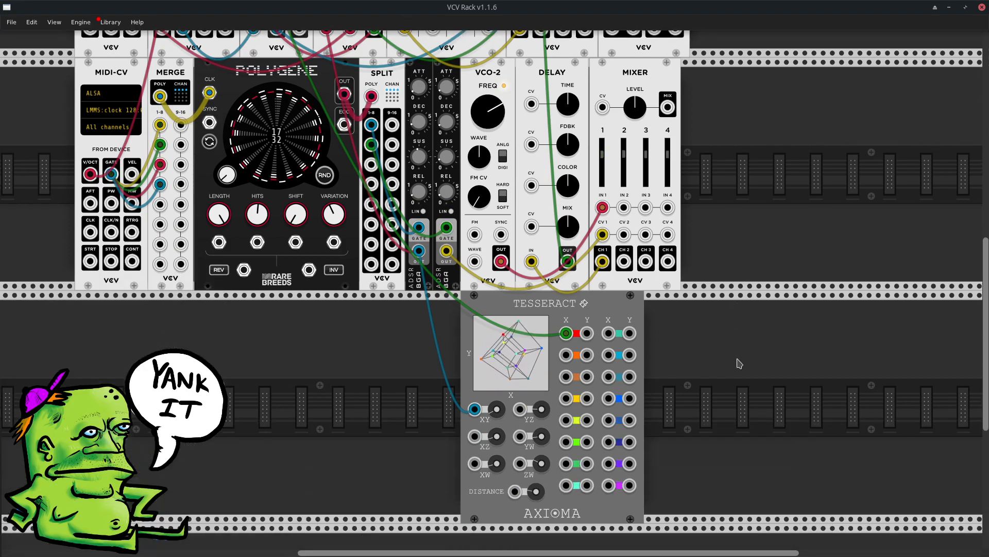
pyautogui.scroll(6, 742, 361)
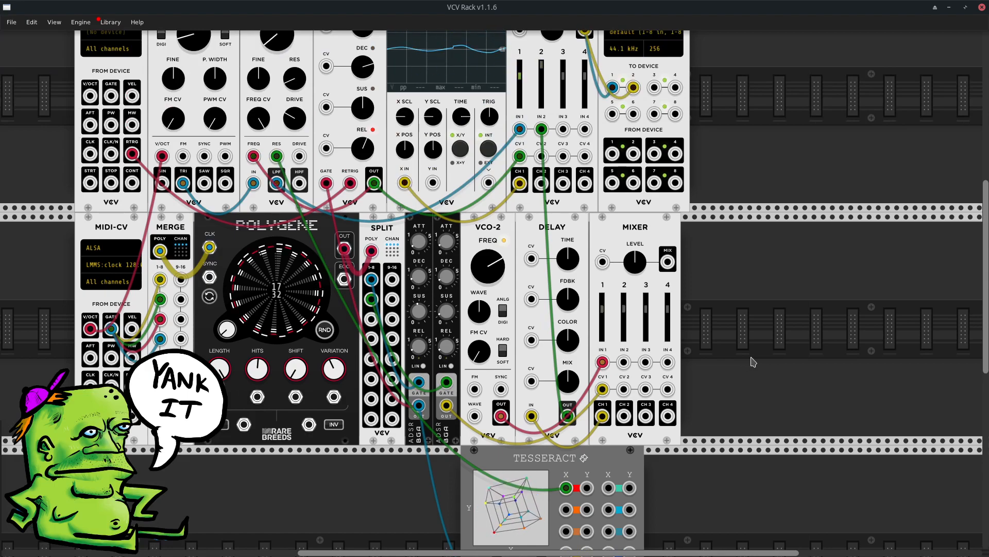
# Patch Tesseract's red Y output into the VCF's DRIVE input
pyautogui.scroll(-1, 753, 362)
pyautogui.moveTo(587, 461); pyautogui.dragTo(696, 428)
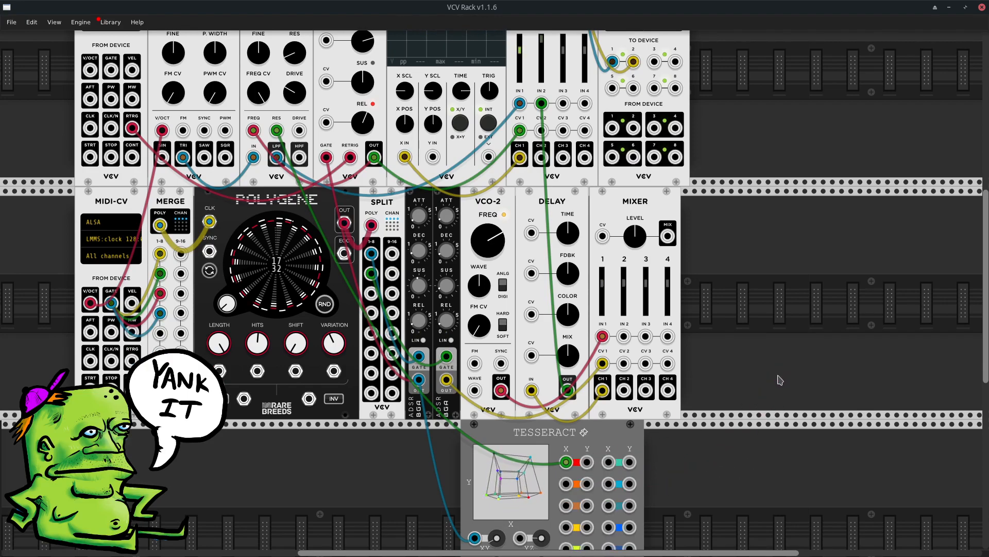
pyautogui.scroll(1, 779, 376)
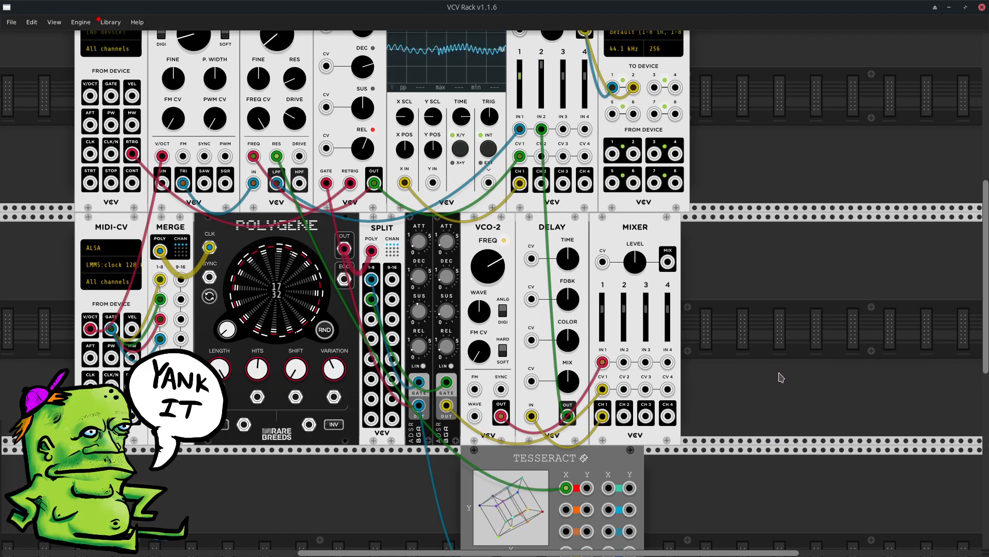
pyautogui.scroll(-1, 750, 394)
pyautogui.moveTo(587, 462); pyautogui.dragTo(299, 130)
pyautogui.scroll(3, 723, 316)
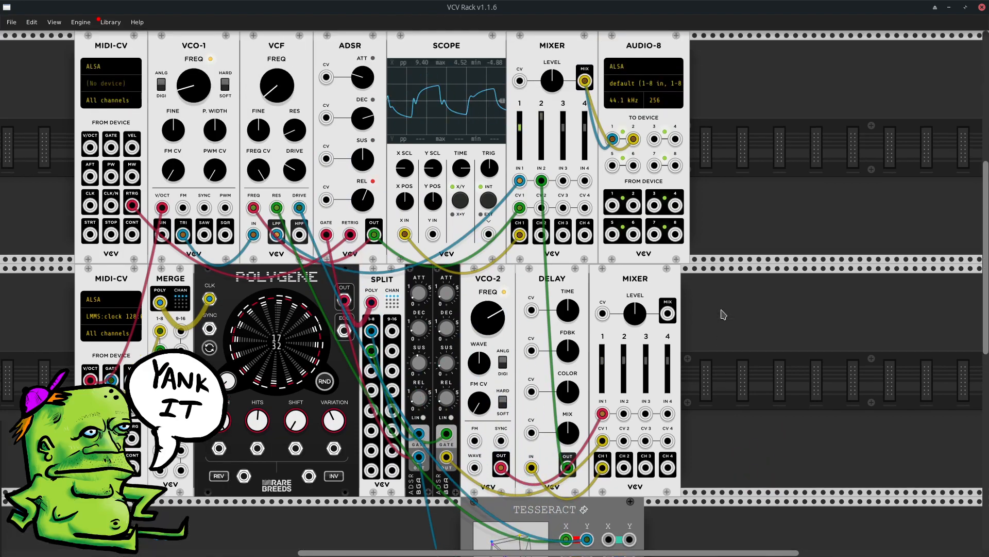
# Move Tesseract up into the second row, against the second Mixer, and bring the whole patch into view
pyautogui.scroll(-5, 720, 311)
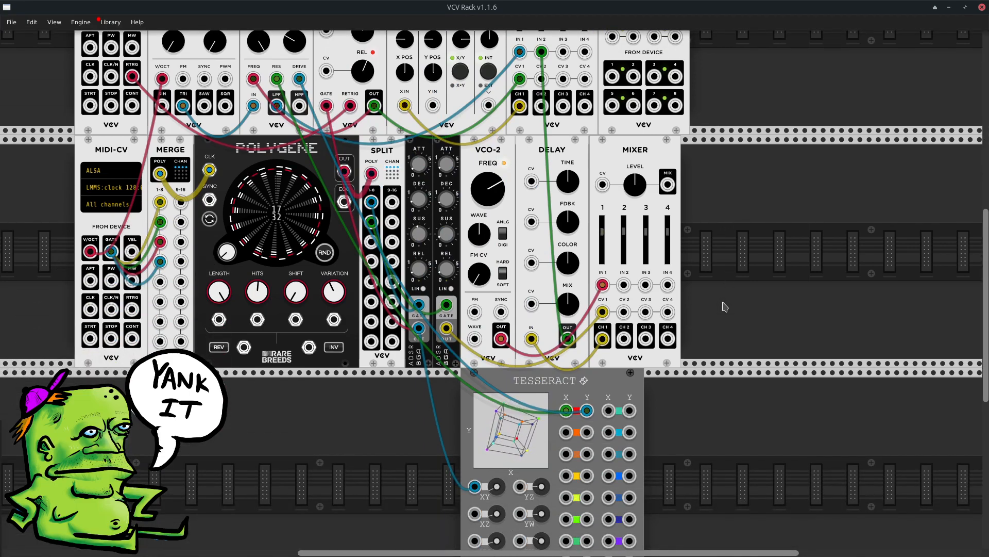
pyautogui.scroll(3, 744, 303)
pyautogui.scroll(-2, 745, 303)
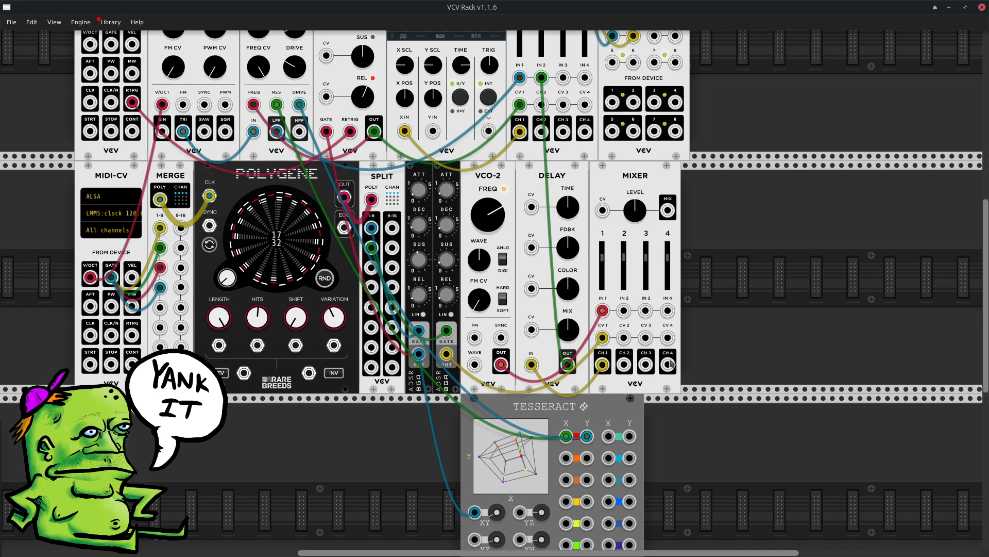
pyautogui.moveTo(563, 449); pyautogui.dragTo(785, 215)
pyautogui.scroll(6, 780, 196)
pyautogui.scroll(-1, 779, 184)
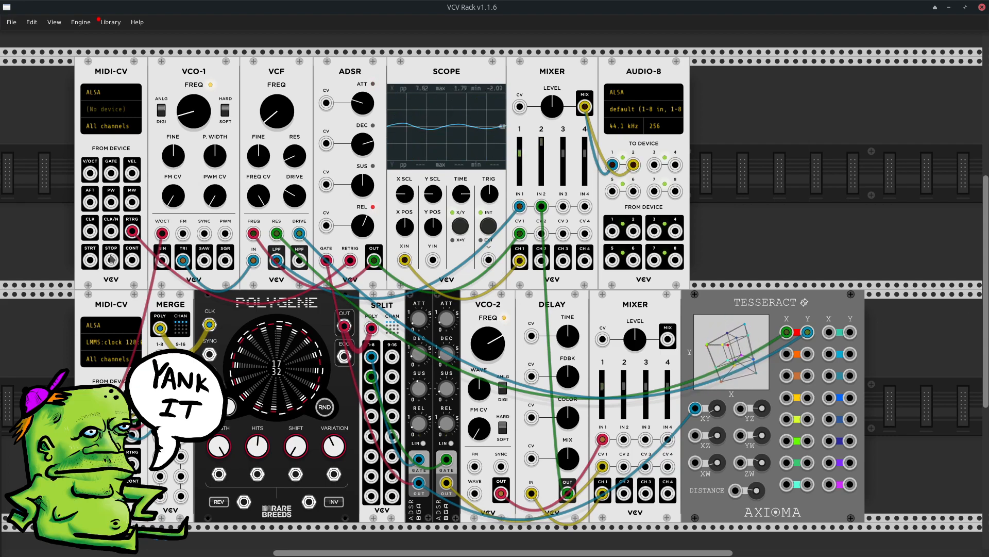
pyautogui.moveTo(59, 168); pyautogui.dragTo(174, 168)
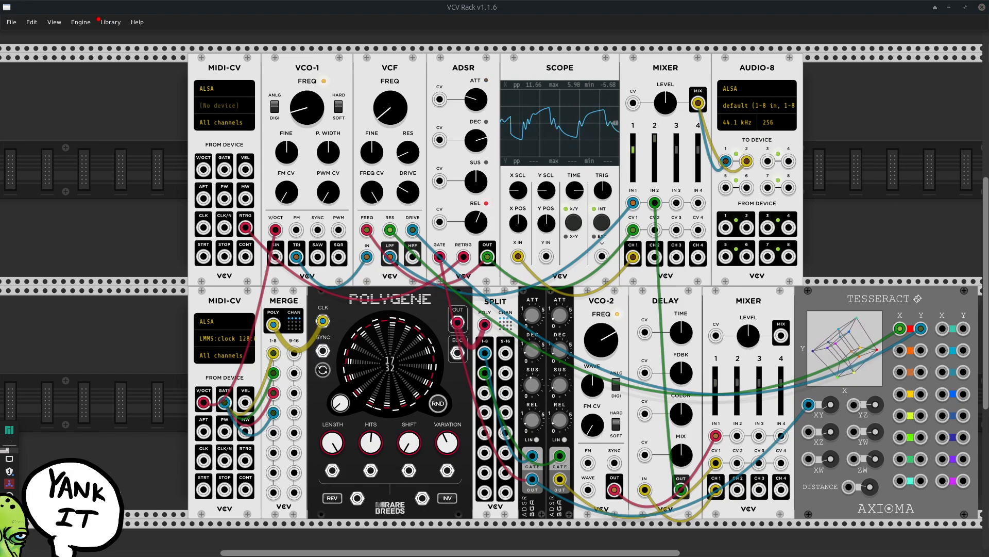
# Move the VCV Rack window out of the way and switch to LMMS
pyautogui.scroll(1, 670, 5)
pyautogui.moveTo(670, 5); pyautogui.dragTo(649, 78)
pyautogui.scroll(-1, 597, 6)
pyautogui.click(595, 4)
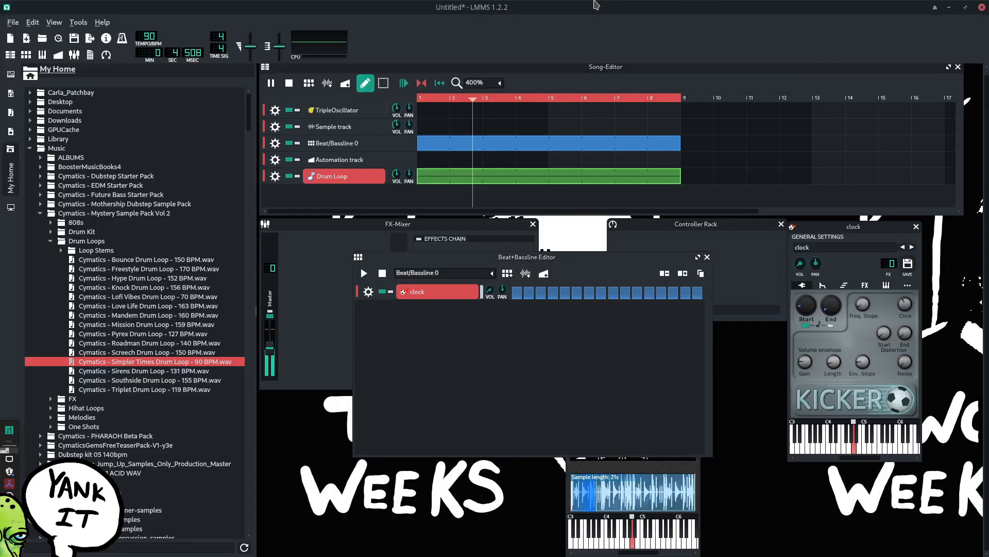
# Open the Drum Loop track's instrument and load Cymatics - Roadman Drum Loop - 140 BPM.wav into it
pyautogui.click(312, 176)
pyautogui.click(312, 175)
pyautogui.scroll(-2, 107, 316)
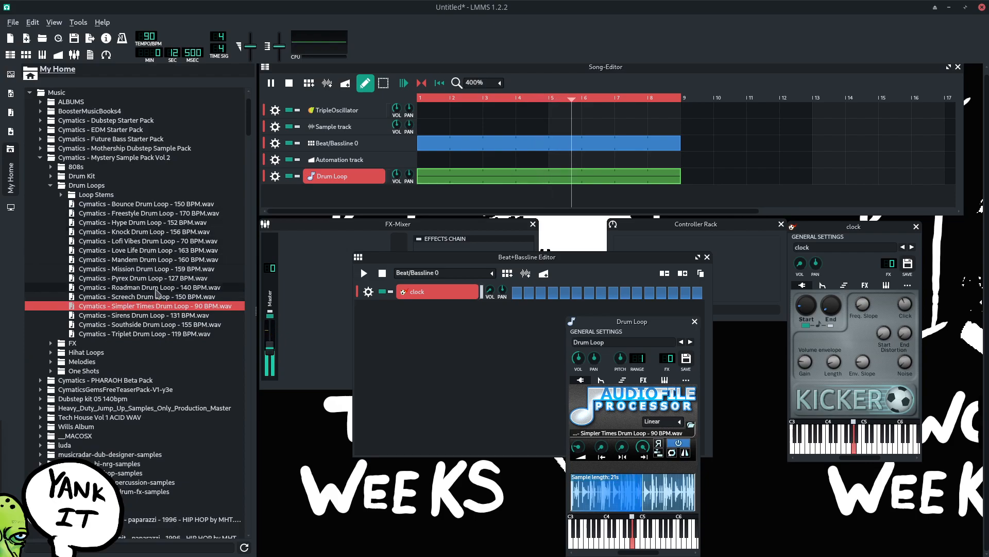
pyautogui.click(156, 287)
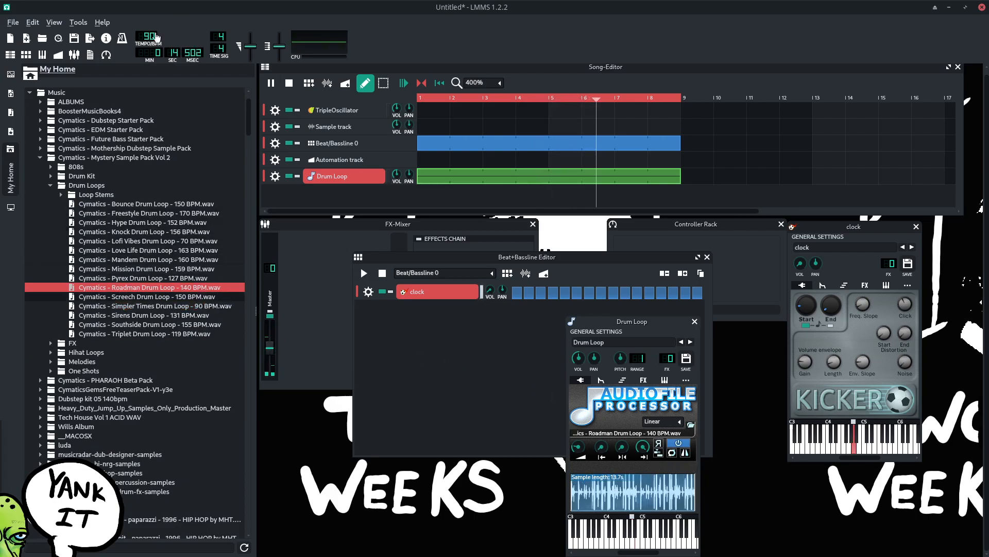
# Raise the song tempo towards the Roadman loop's 140 BPM
pyautogui.scroll(20, 150, 39)
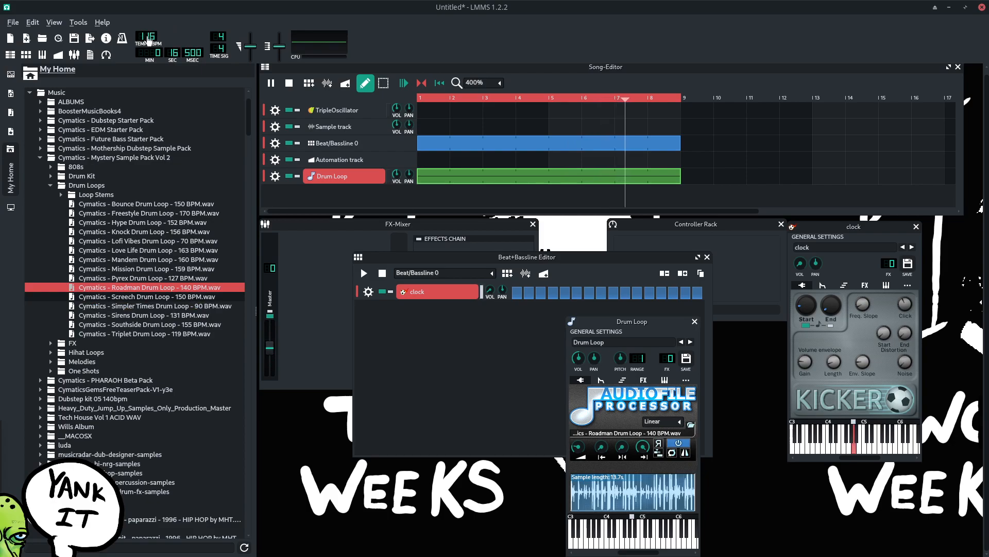
pyautogui.scroll(20, 148, 40)
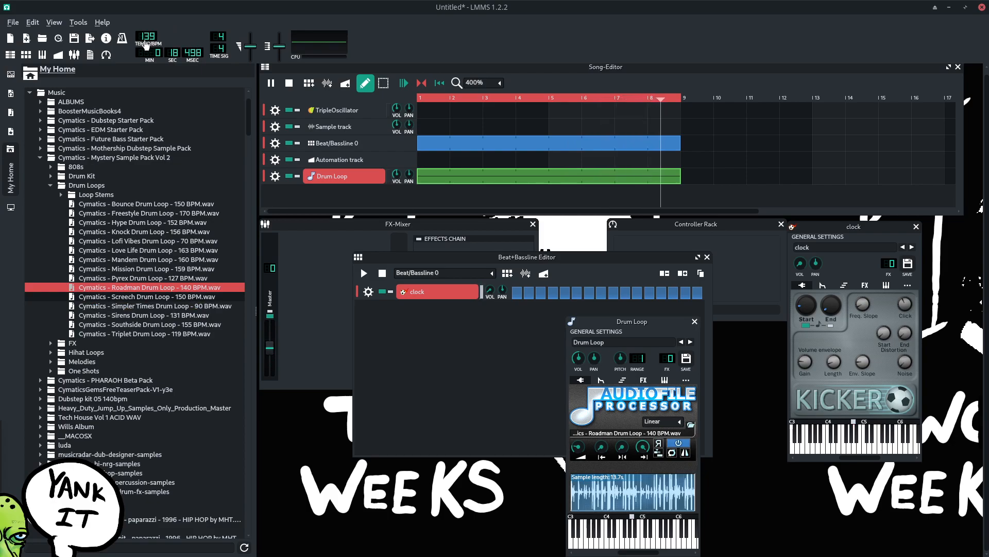